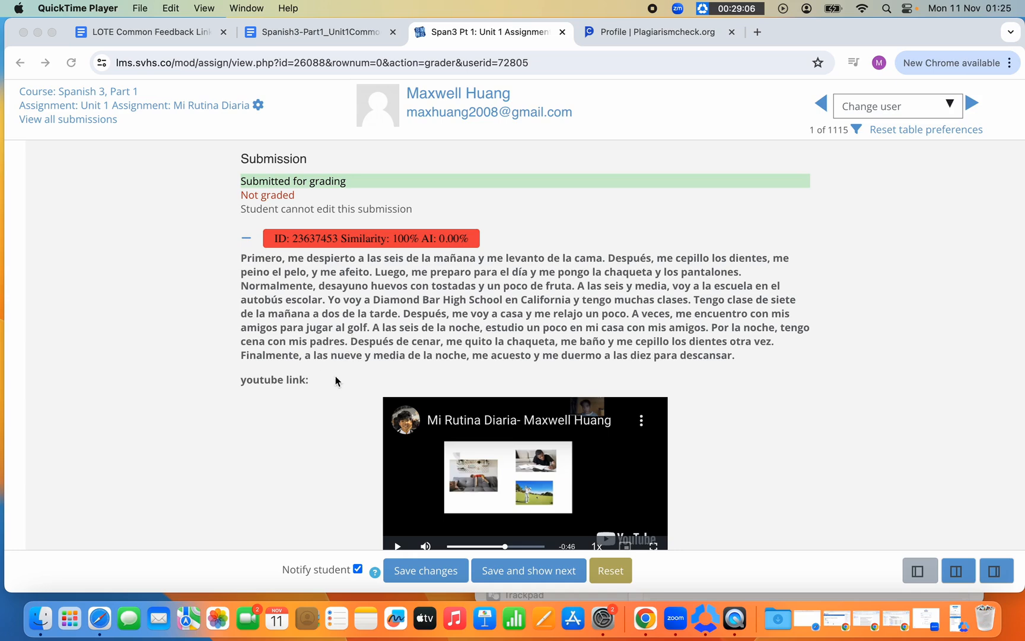
# - Check the submission's similarity report on Plagiarismcheck.org, and return to the assignment grading page
pyautogui.scroll(-1, 336, 378)
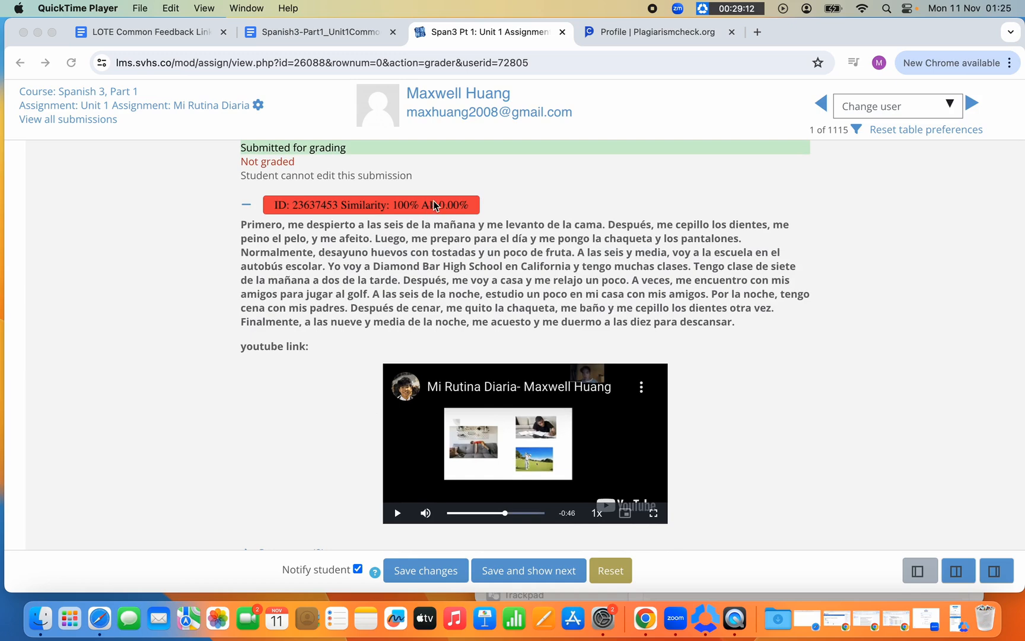
pyautogui.click(665, 33)
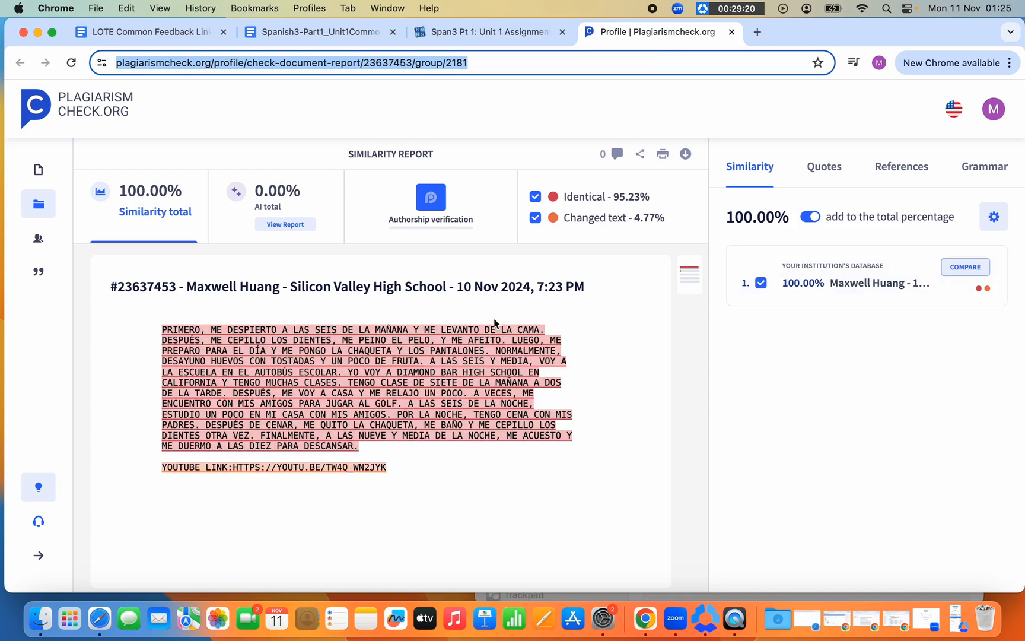
pyautogui.click(509, 41)
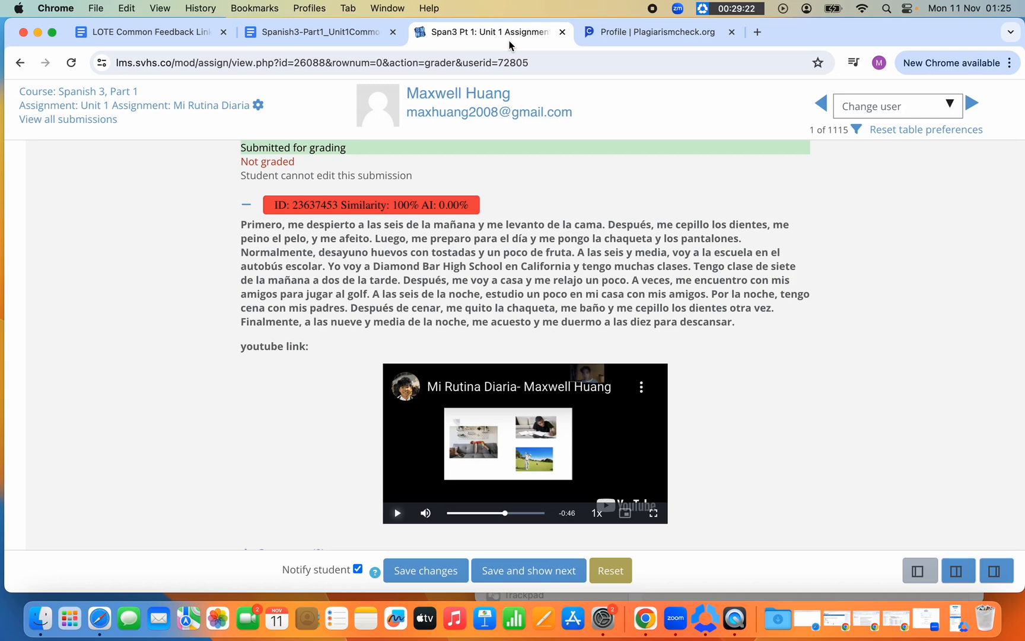
# - Play the student's embedded Mi Rutina Diaria video from the start, sample later sections, and pause it
pyautogui.scroll(-2, 451, 292)
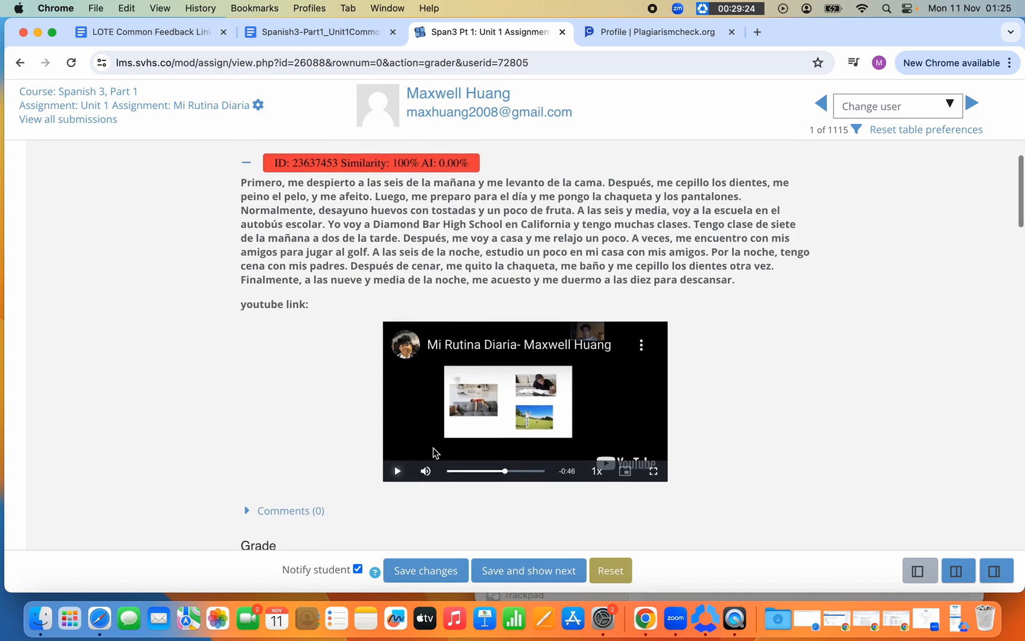
pyautogui.moveTo(505, 470); pyautogui.dragTo(447, 472)
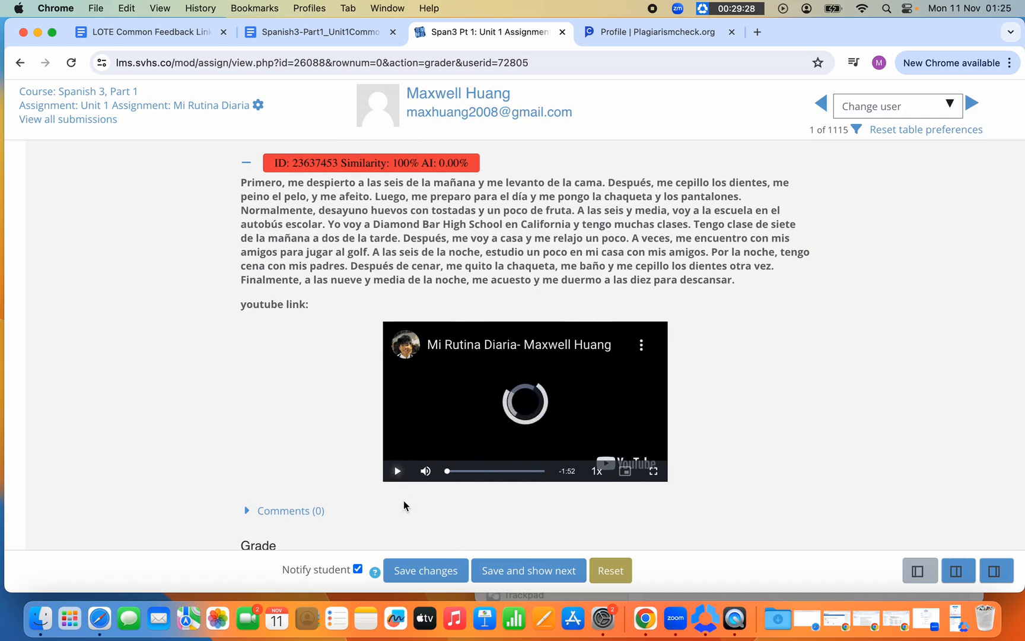
pyautogui.click(398, 472)
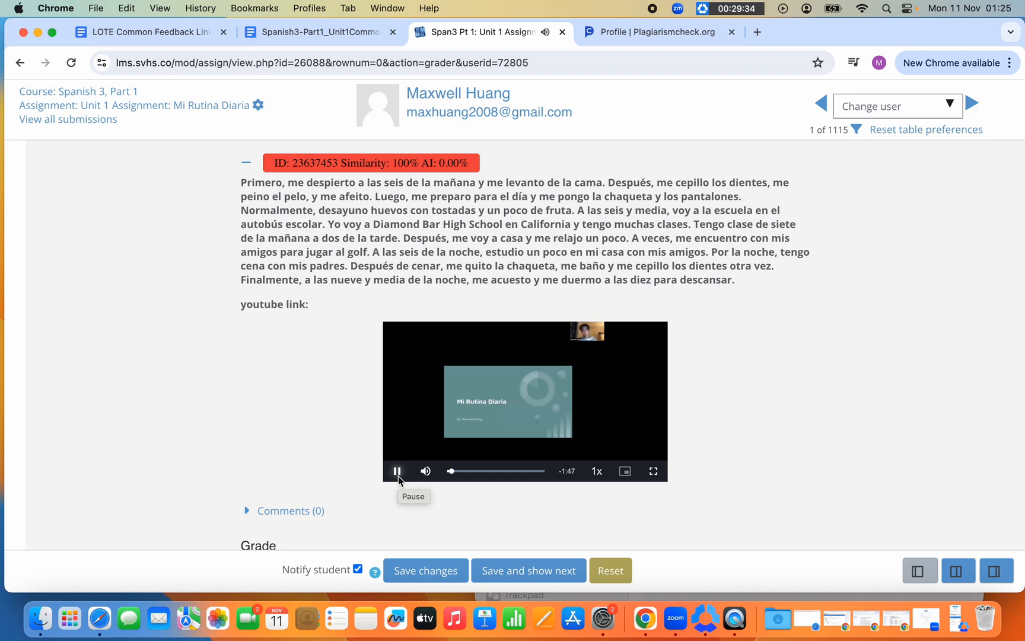
pyautogui.click(397, 472)
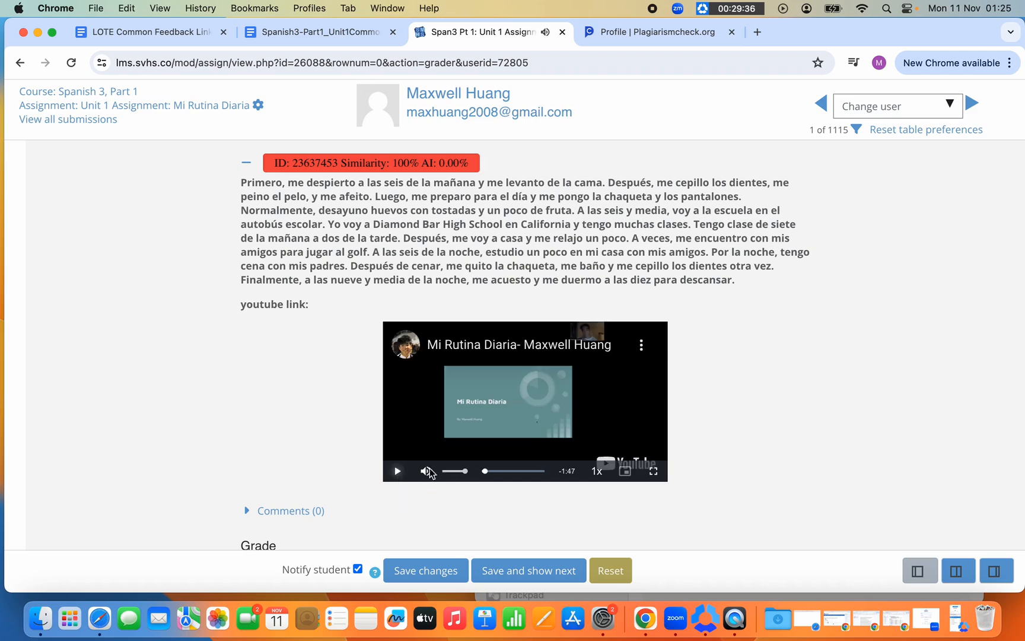
pyautogui.click(507, 472)
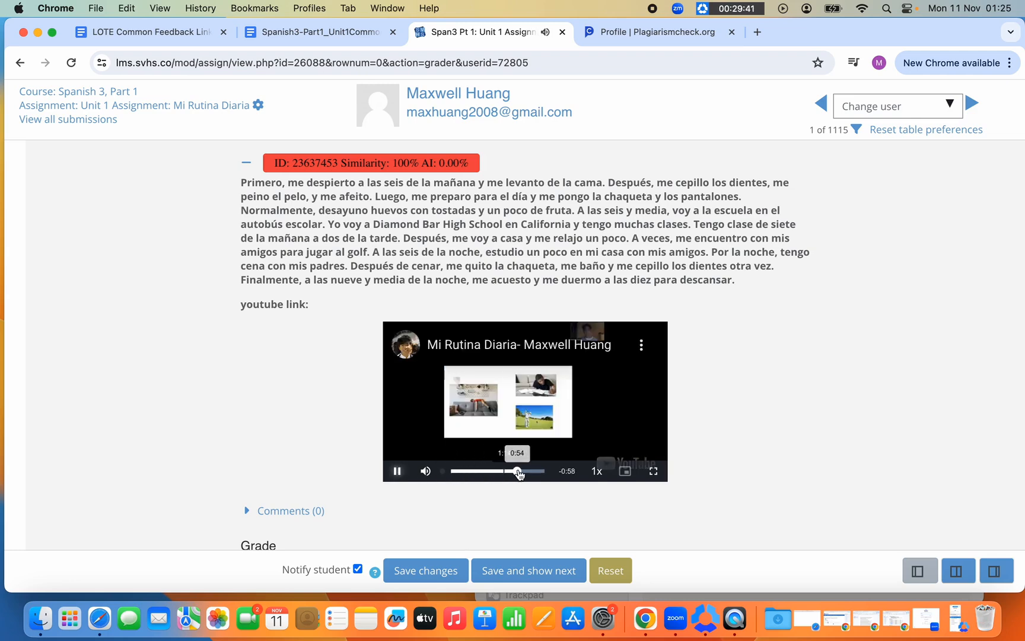
pyautogui.click(527, 471)
pyautogui.click(397, 471)
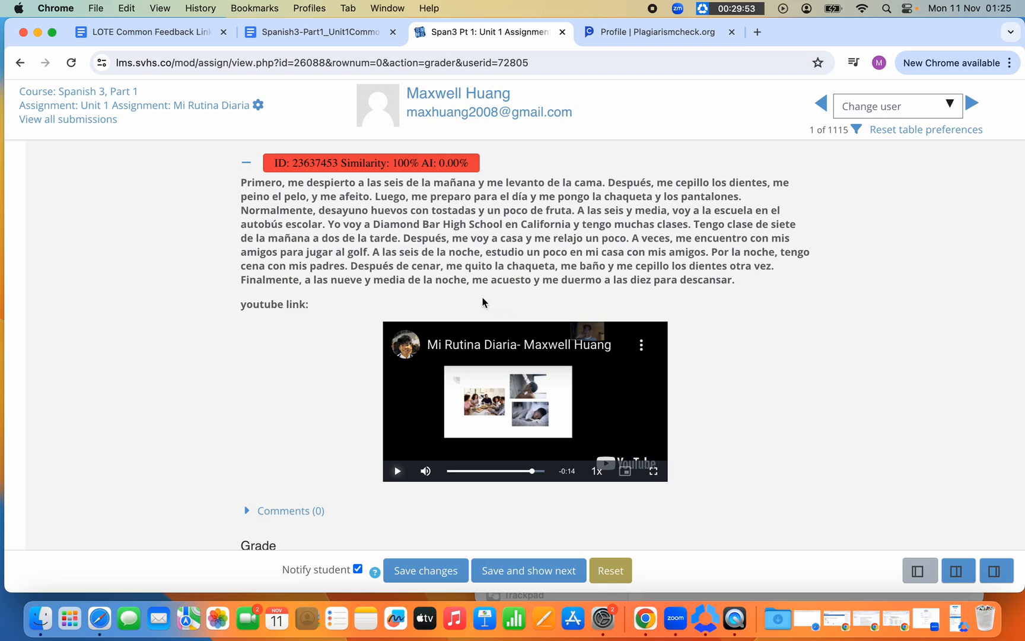
# - Open the Spanish 3, Part 1 Unit 1 Assignment feedback document linked in LOTE Common Feedback Links
pyautogui.scroll(-1, 476, 299)
pyautogui.scroll(-10, 477, 299)
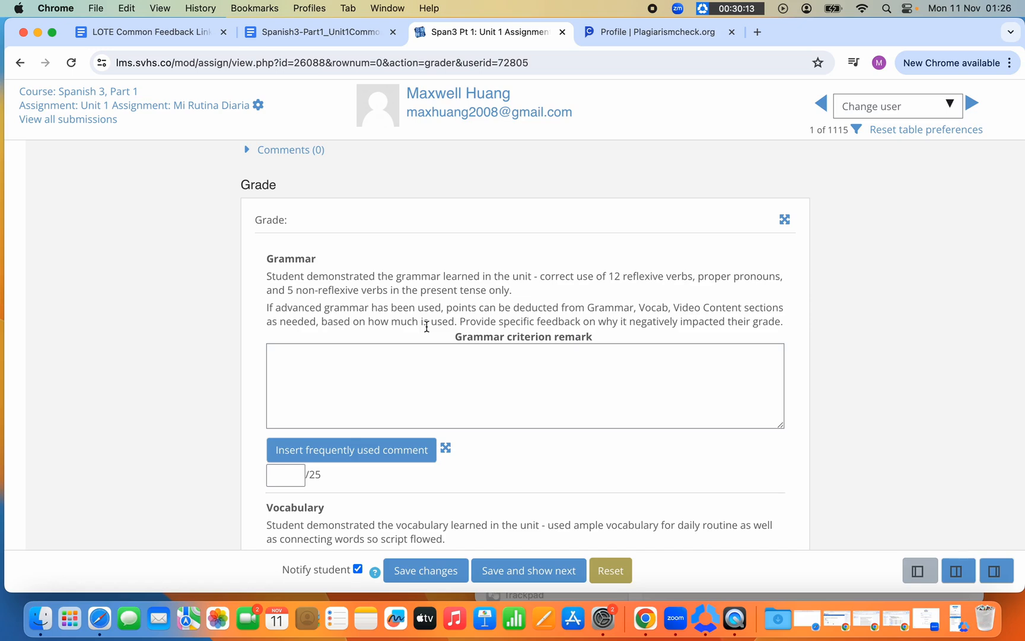
pyautogui.click(161, 32)
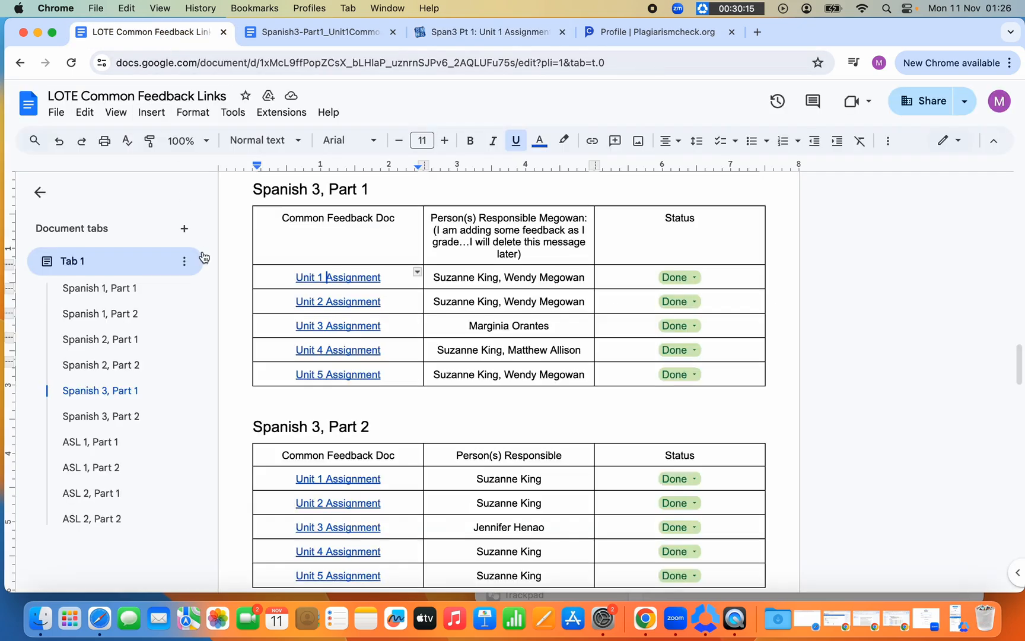
pyautogui.scroll(5, 330, 308)
pyautogui.scroll(20, 330, 308)
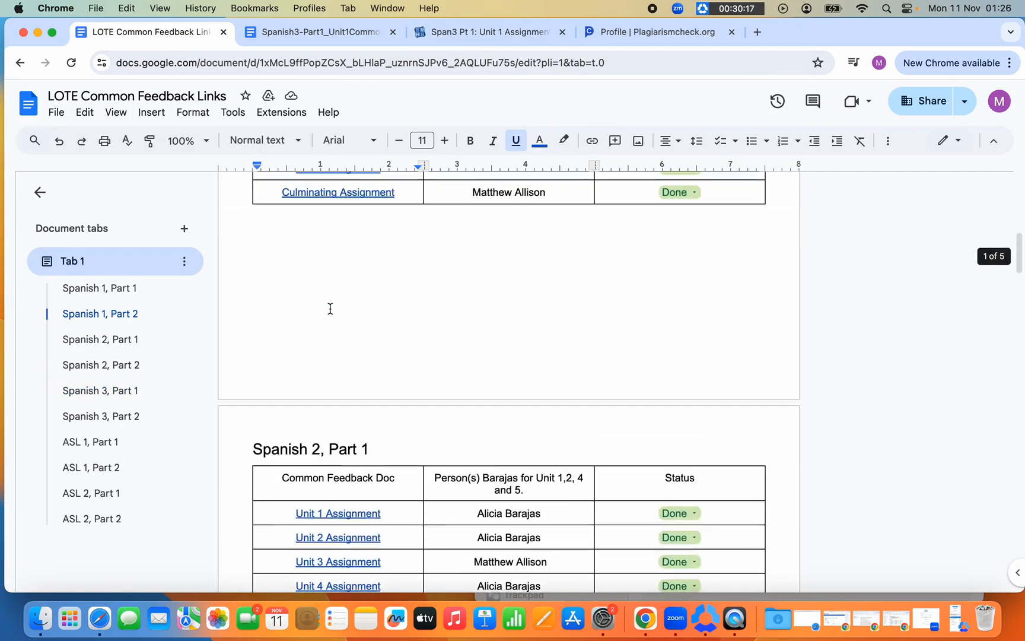
pyautogui.scroll(-20, 330, 308)
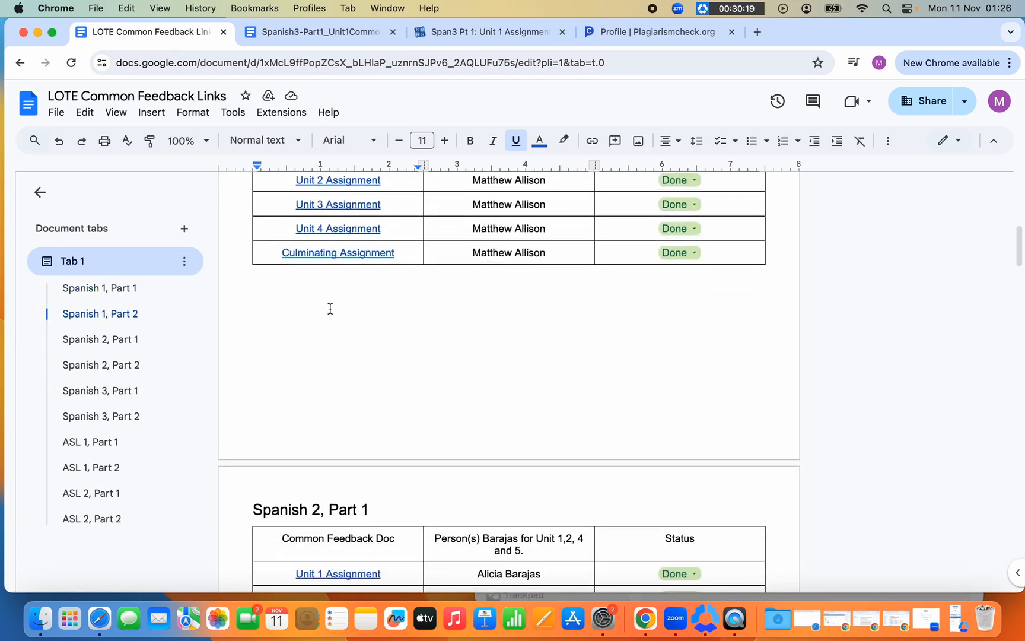
pyautogui.scroll(-5, 330, 309)
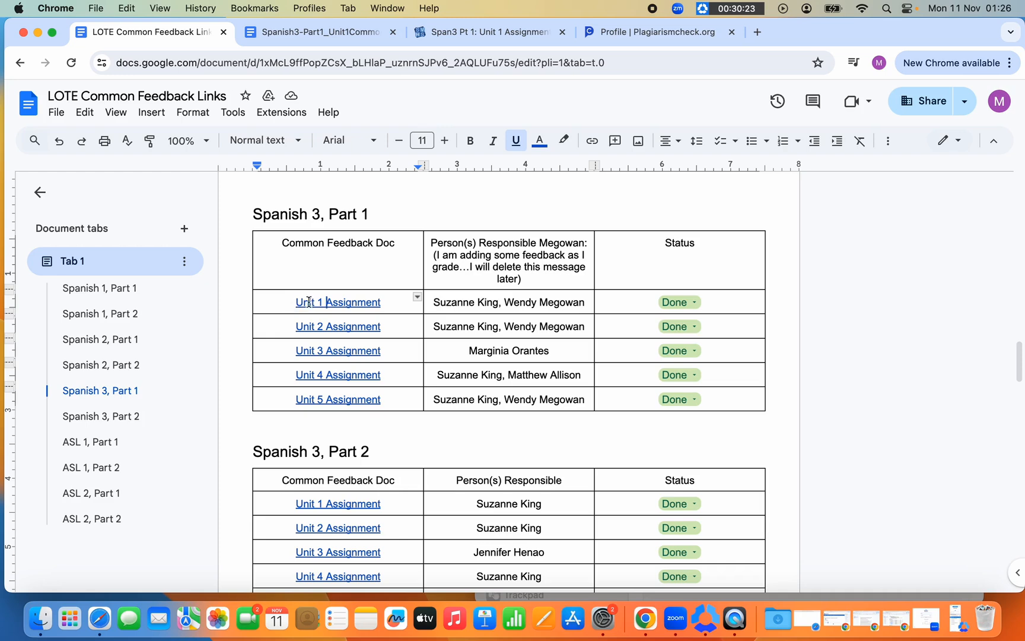
pyautogui.click(333, 305)
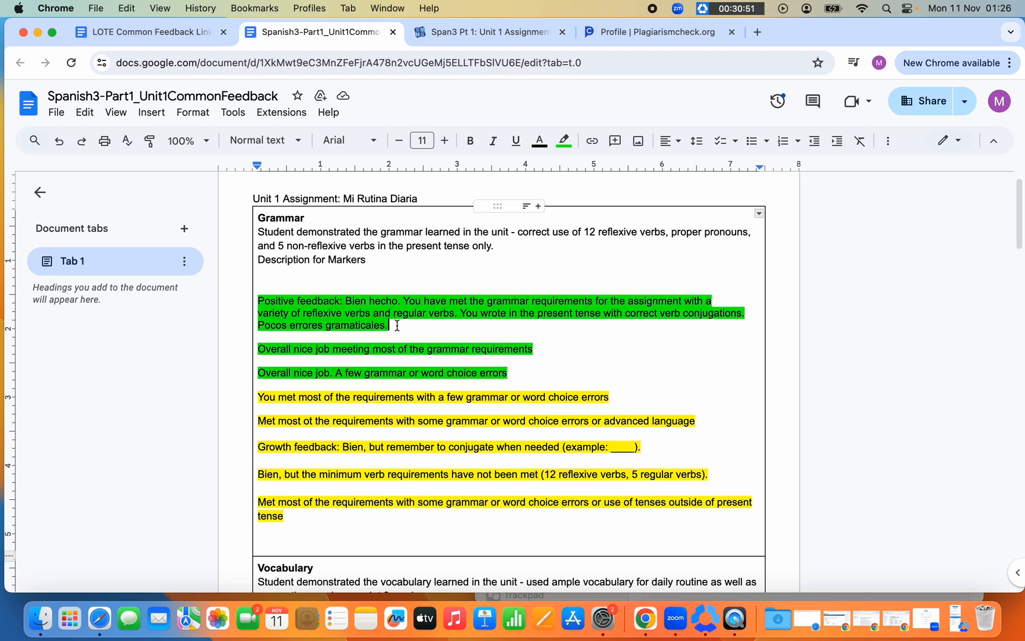
# - Copy the positive Grammar feedback from "Bien hecho" through "Pocos errores gramaticales." and return to the assignment grading page
pyautogui.moveTo(394, 326); pyautogui.dragTo(348, 304)
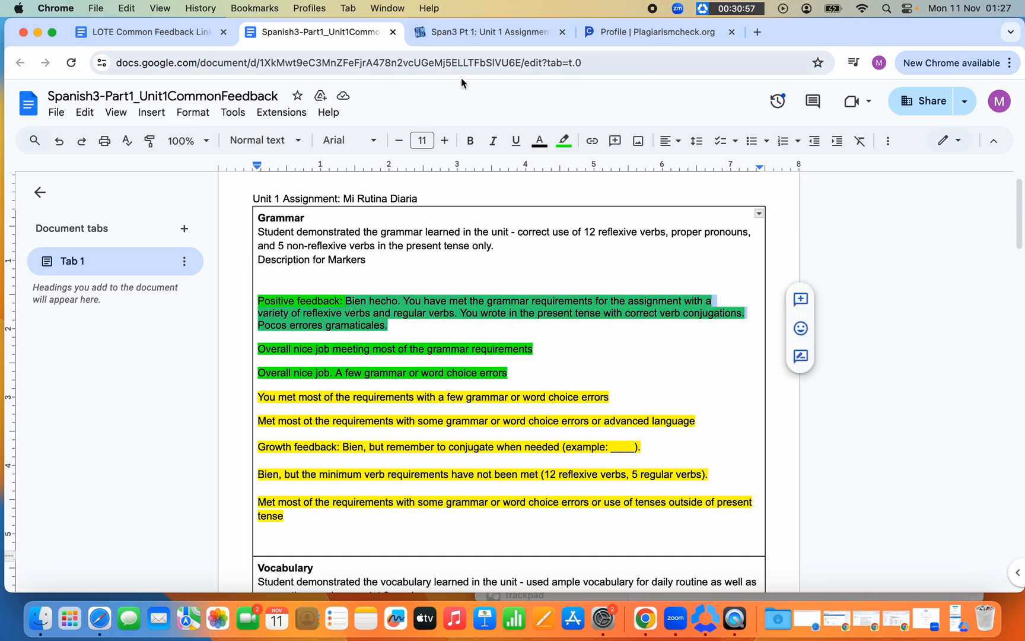
pyautogui.click(463, 34)
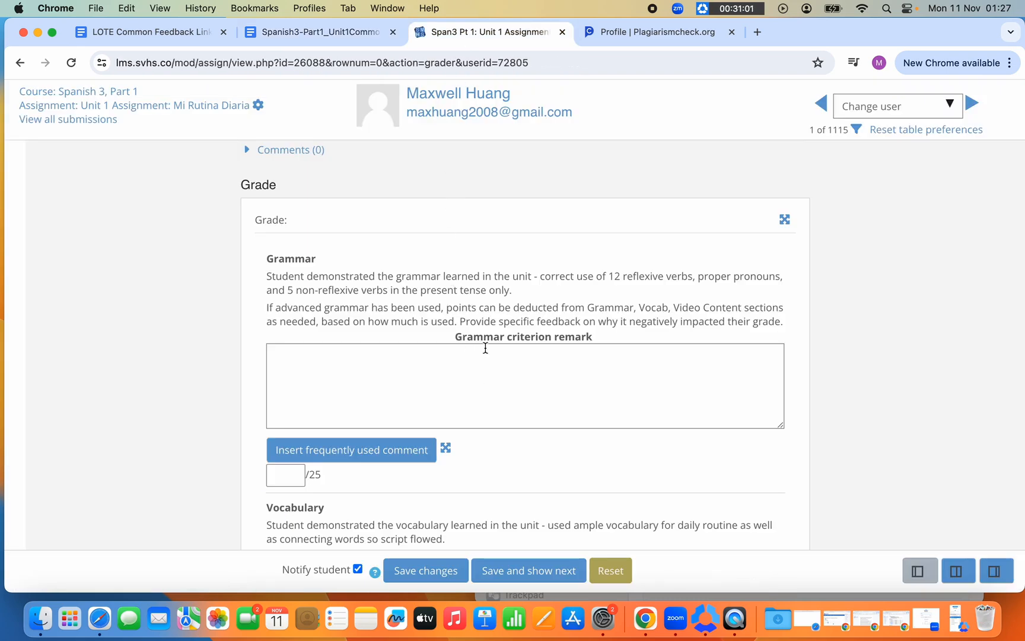
# - Switch to System Settings and open the keyboard's text replacements list to review the existing shortcuts
pyautogui.click(601, 620)
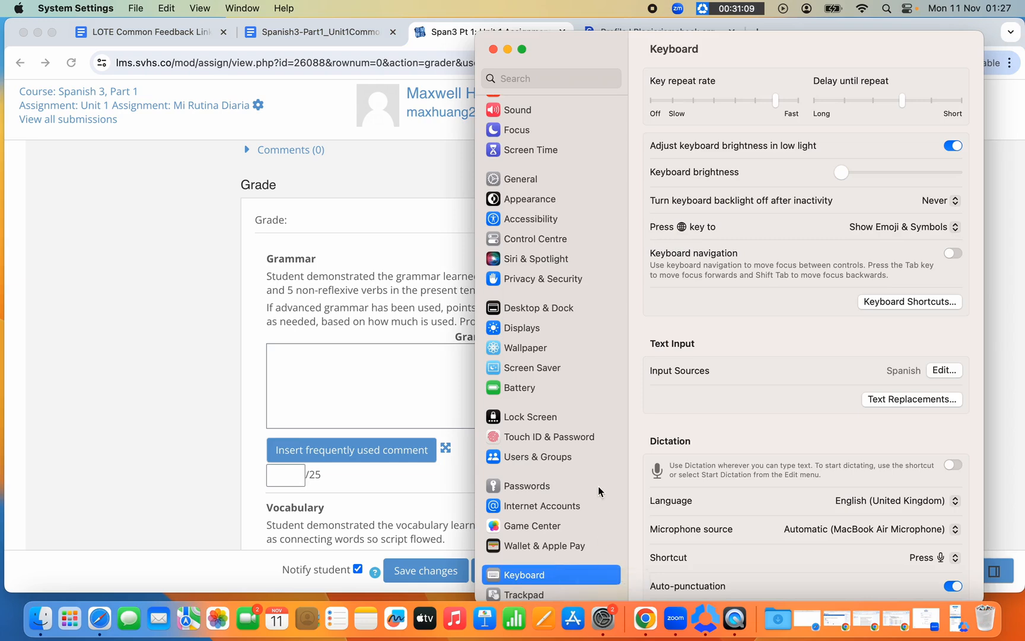
pyautogui.scroll(5, 590, 340)
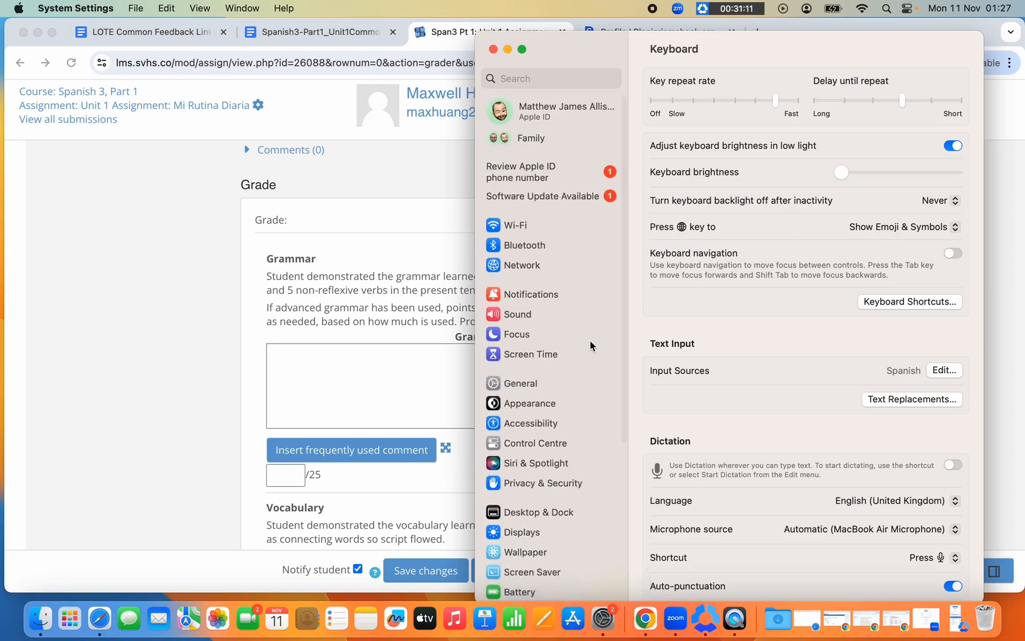
pyautogui.scroll(-8, 574, 387)
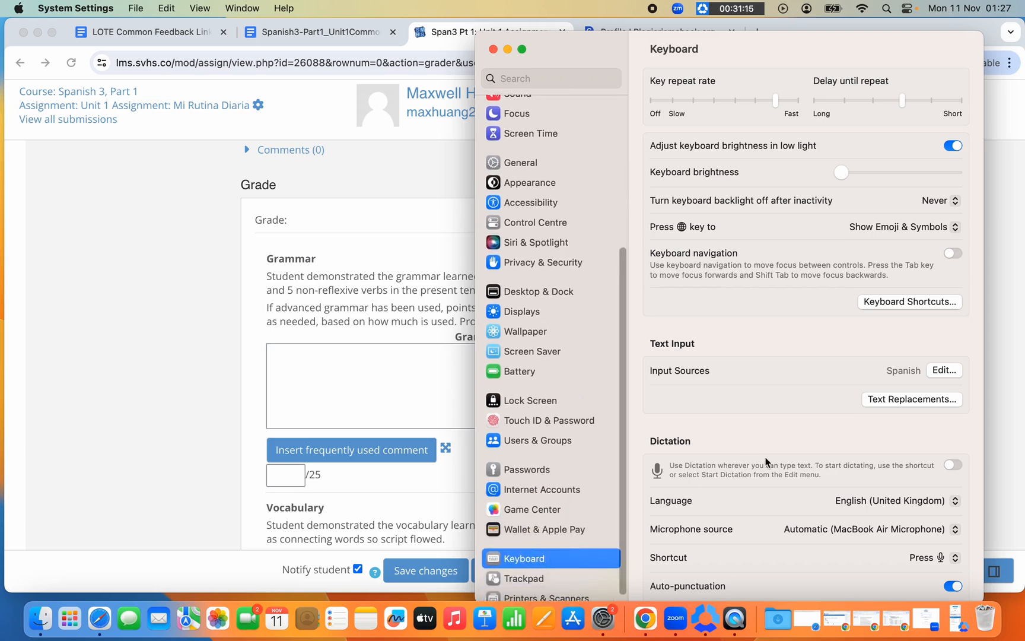
pyautogui.click(904, 397)
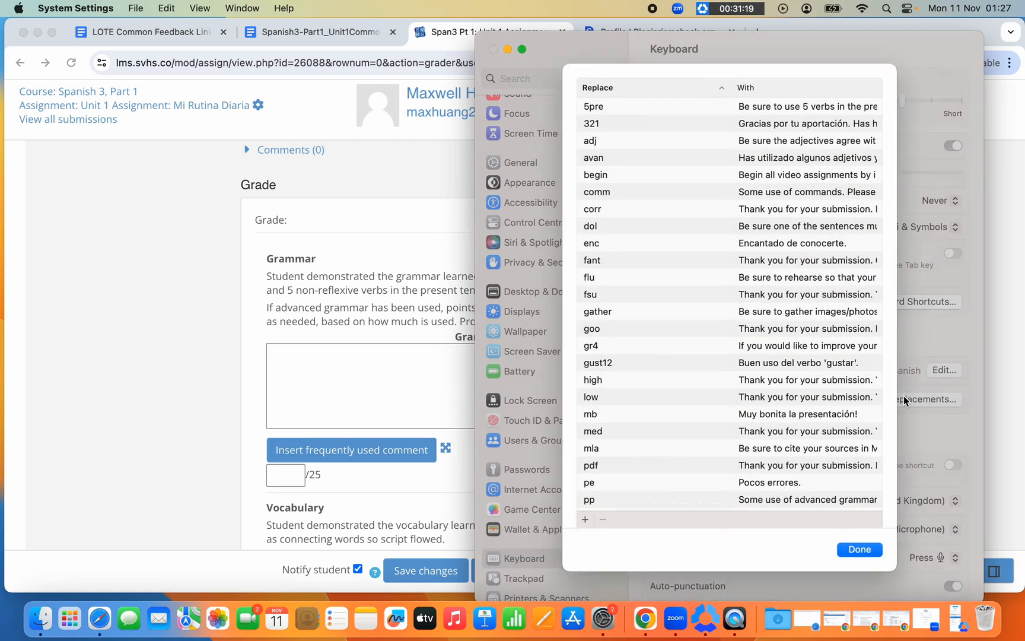
pyautogui.scroll(1, 754, 327)
pyautogui.scroll(-5, 753, 327)
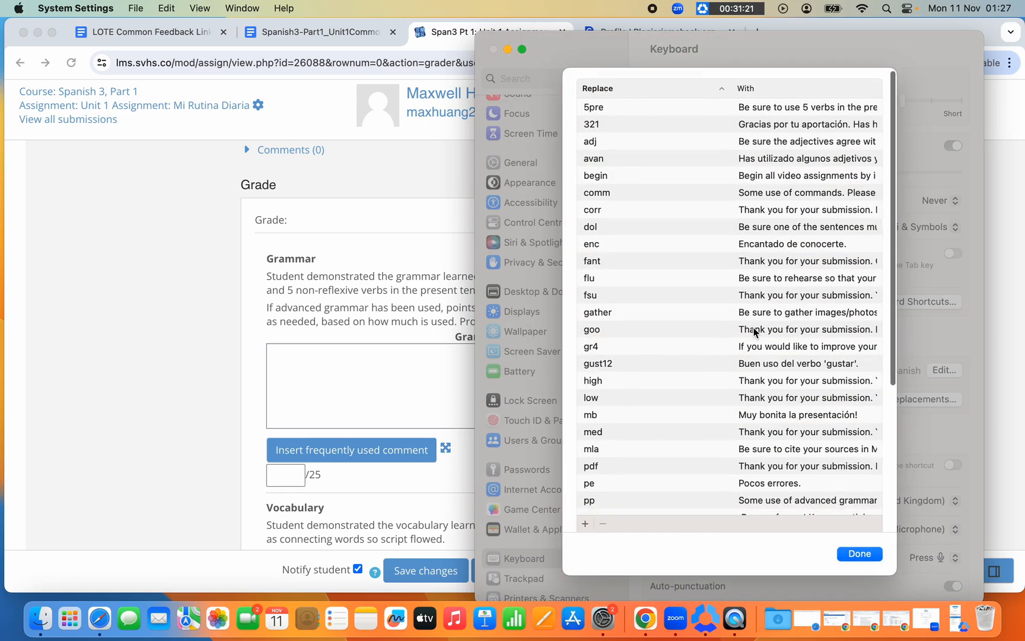
pyautogui.scroll(5, 754, 327)
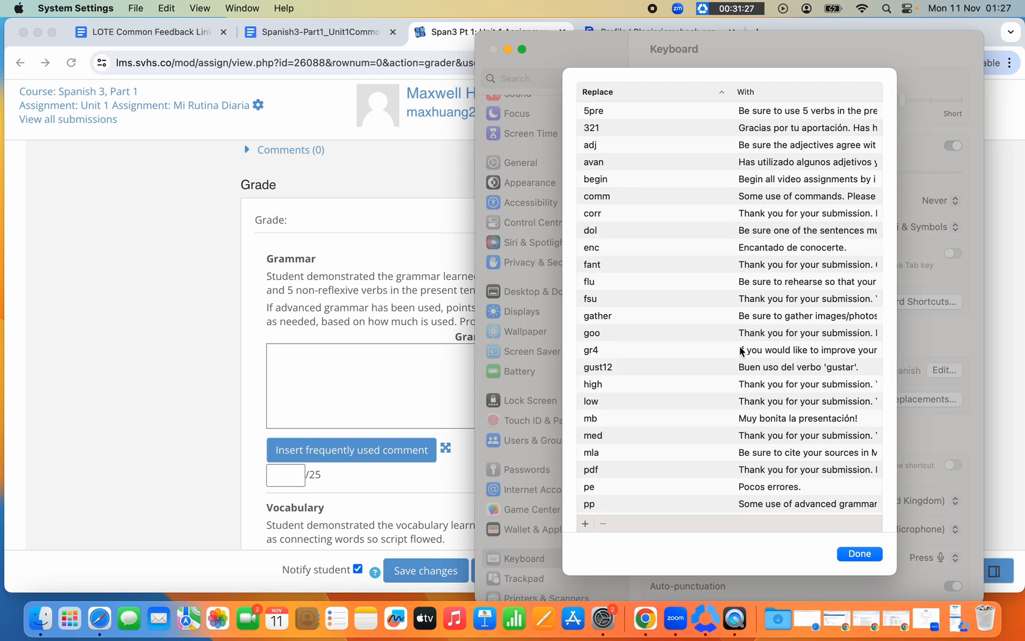
# - Add a text replacement that expands bh31 into the copied "Bien hecho" grammar feedback
pyautogui.click(585, 524)
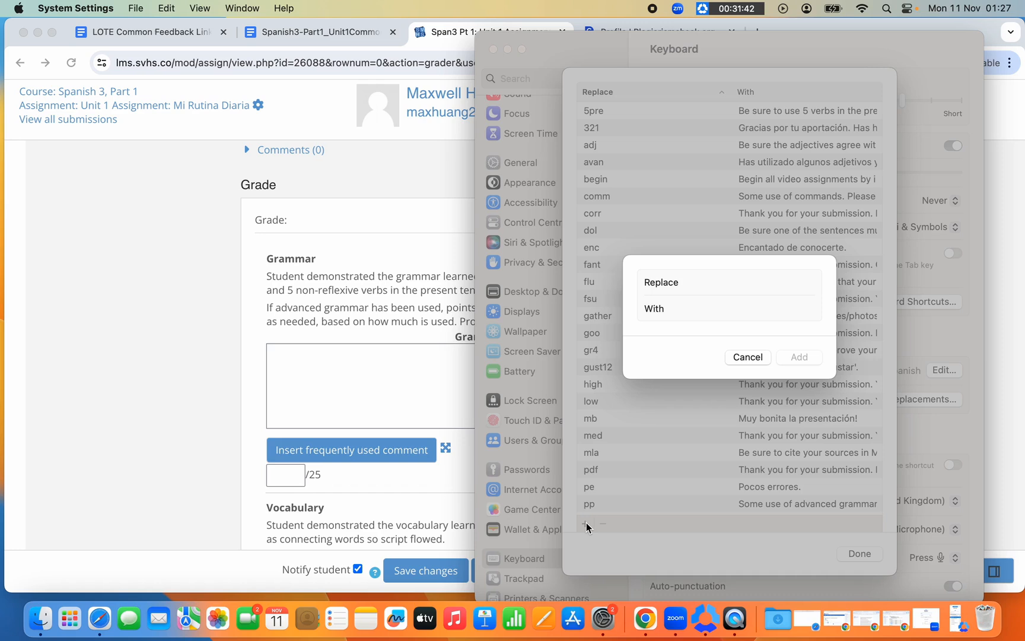
pyautogui.write('bh31')
pyautogui.click(795, 309)
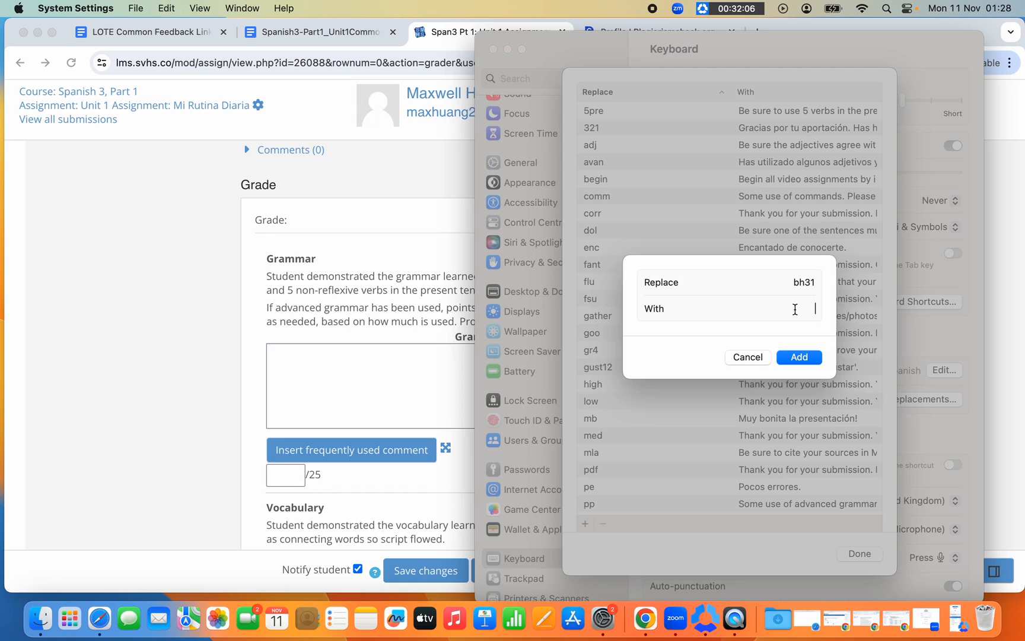
pyautogui.press('super+v')
pyautogui.click(807, 358)
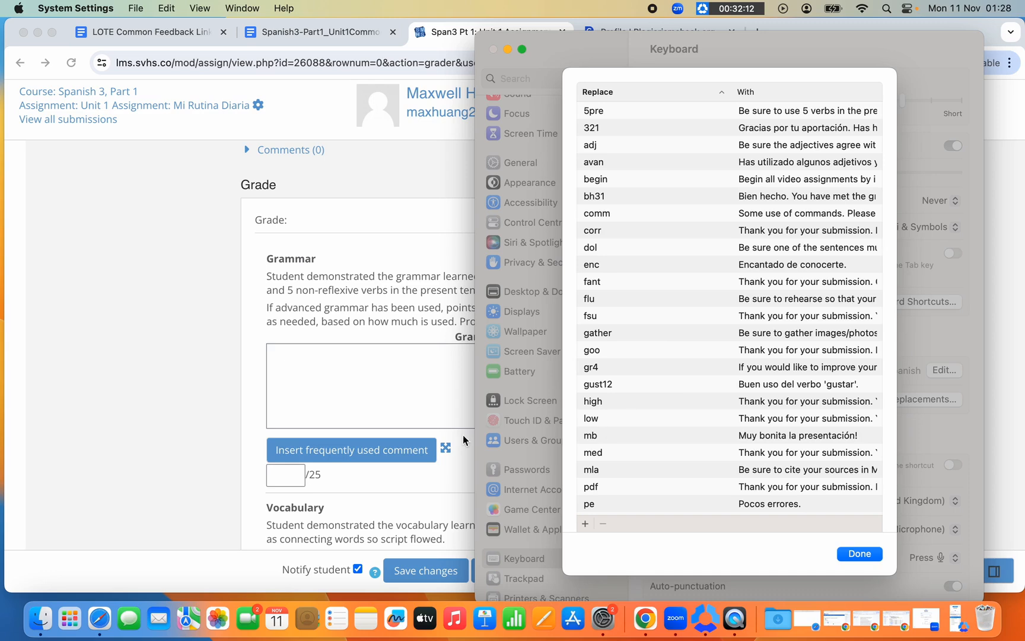
# - Back in Chrome, fill the Grammar criterion remark with the bh31 replacement text and remove the line break before "variety"
pyautogui.click(433, 401)
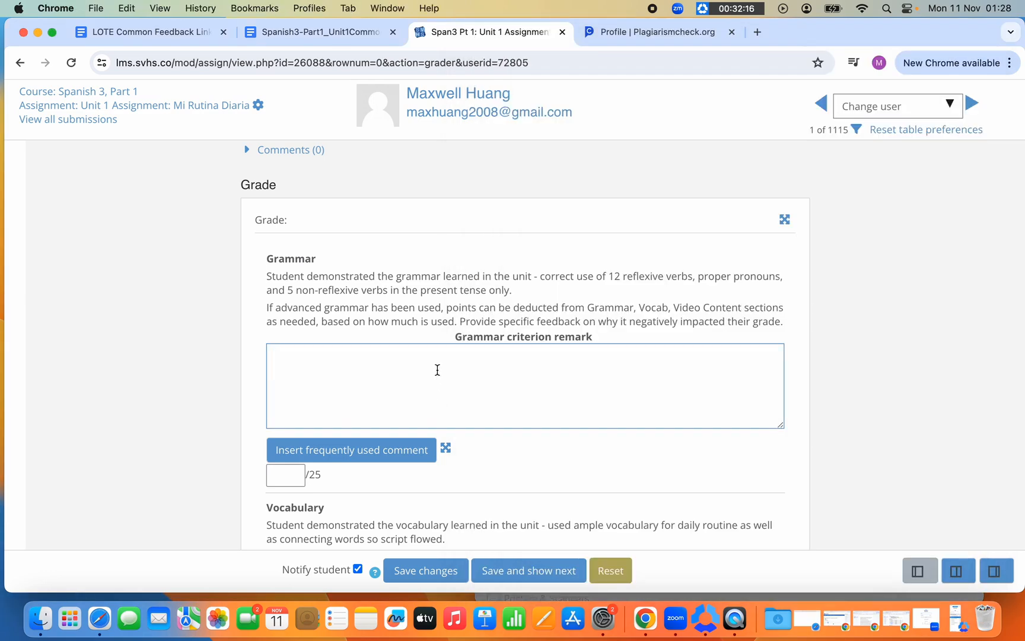
pyautogui.click(155, 37)
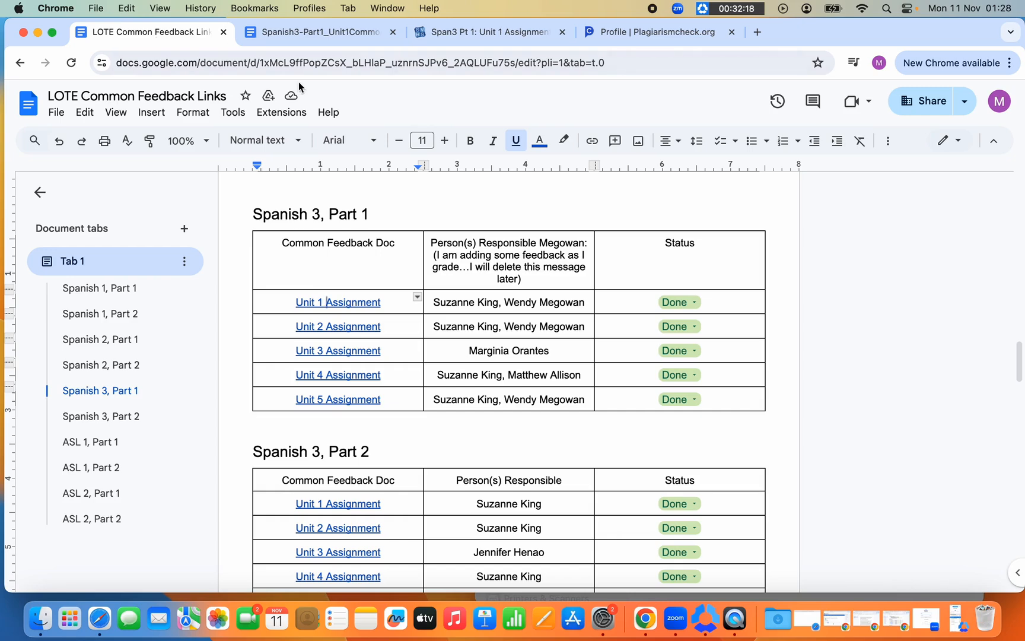
pyautogui.click(438, 35)
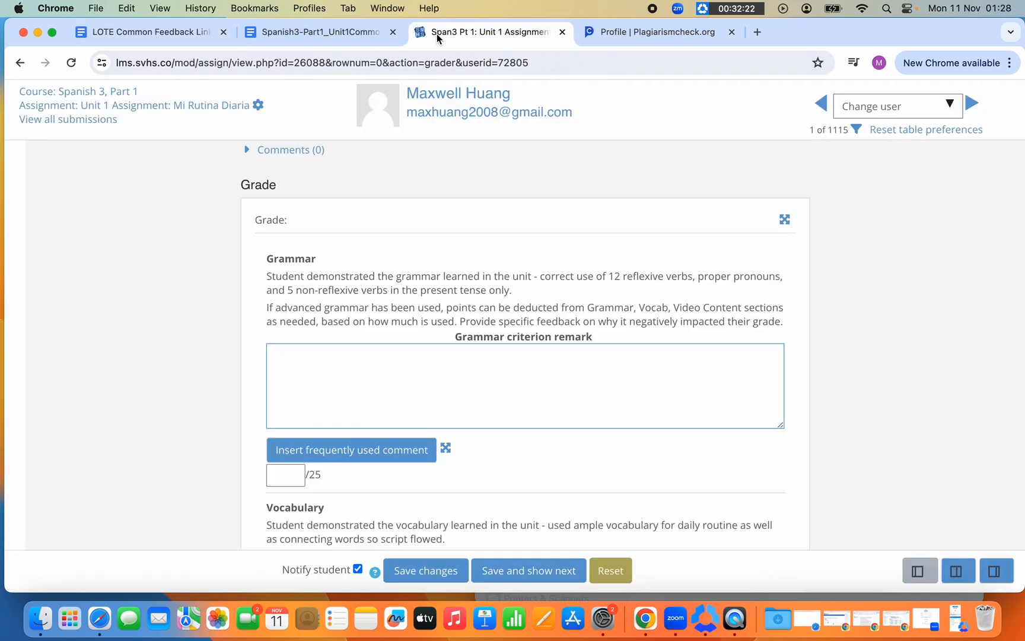
pyautogui.write('bh31')
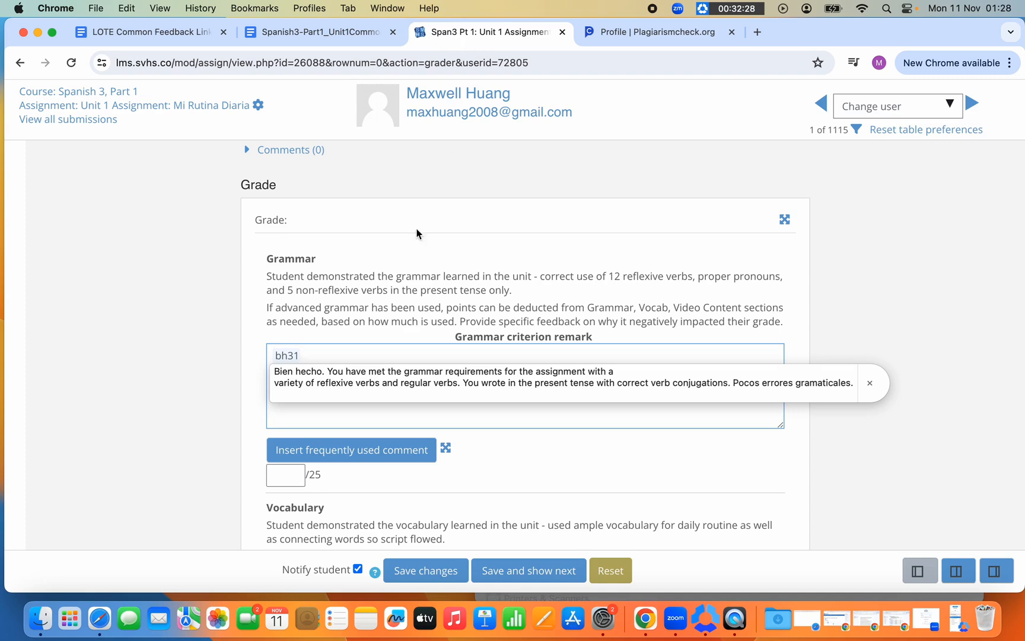
pyautogui.click(413, 376)
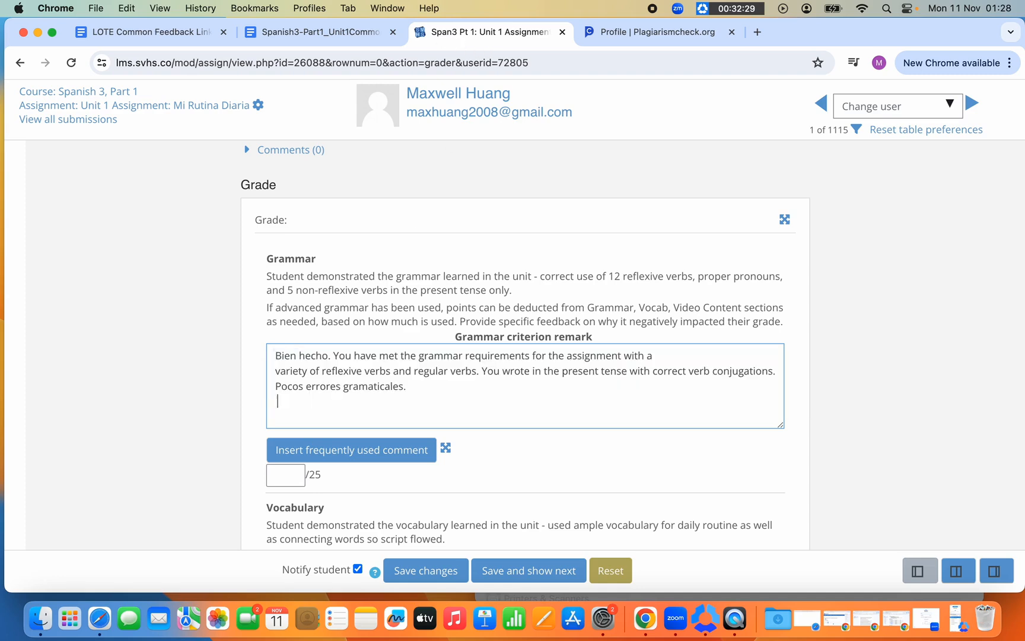
pyautogui.click(275, 371)
pyautogui.press('BackSpace')
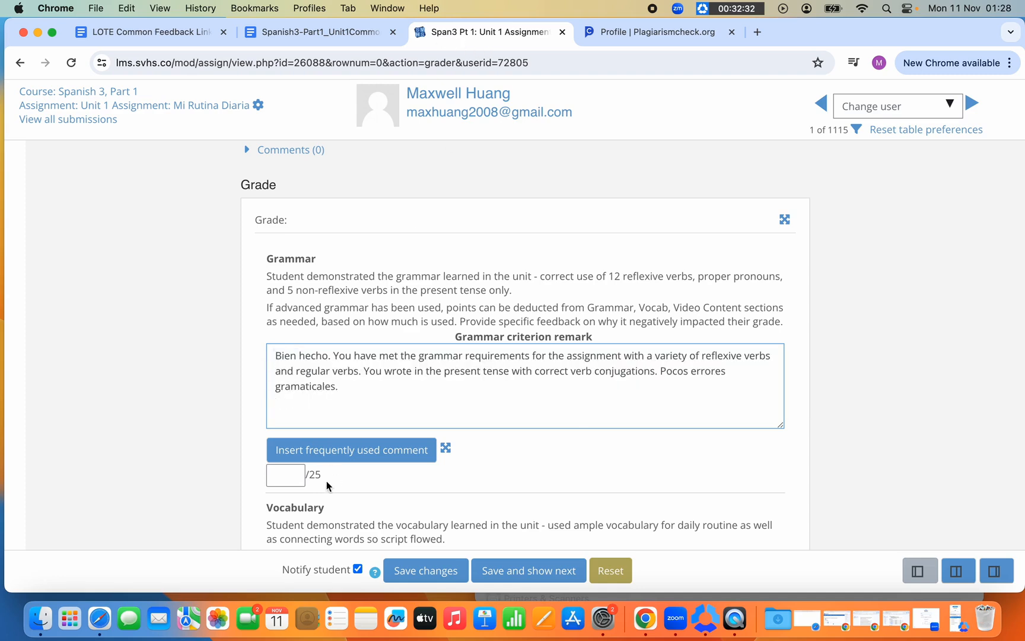
# - Set the Grammar score to 23 out of 25
pyautogui.click(290, 478)
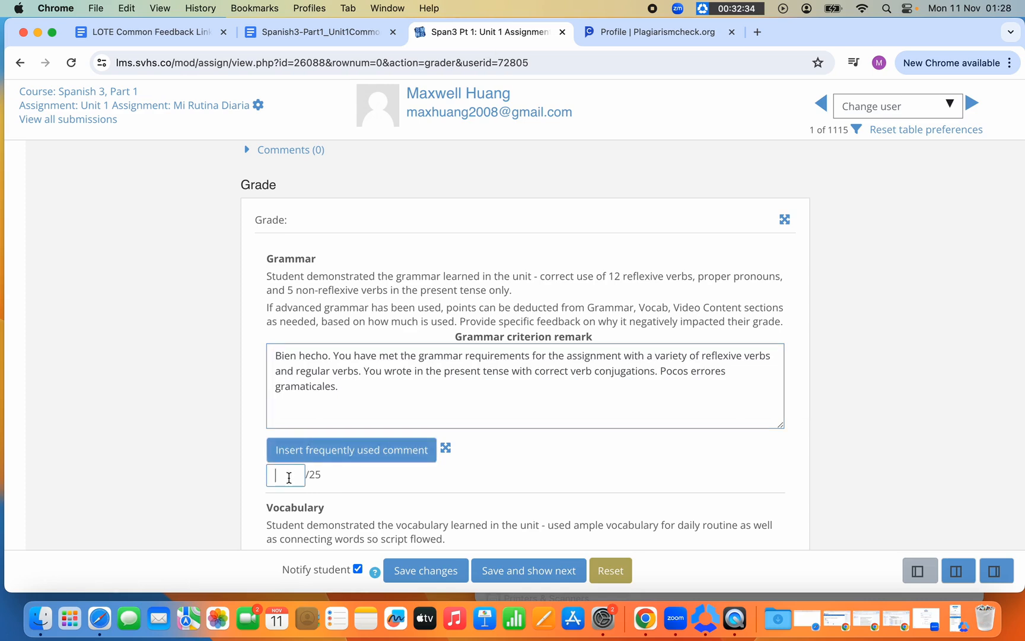
pyautogui.write('2')
pyautogui.write('5')
pyautogui.write('3')
pyautogui.scroll(-4, 302, 466)
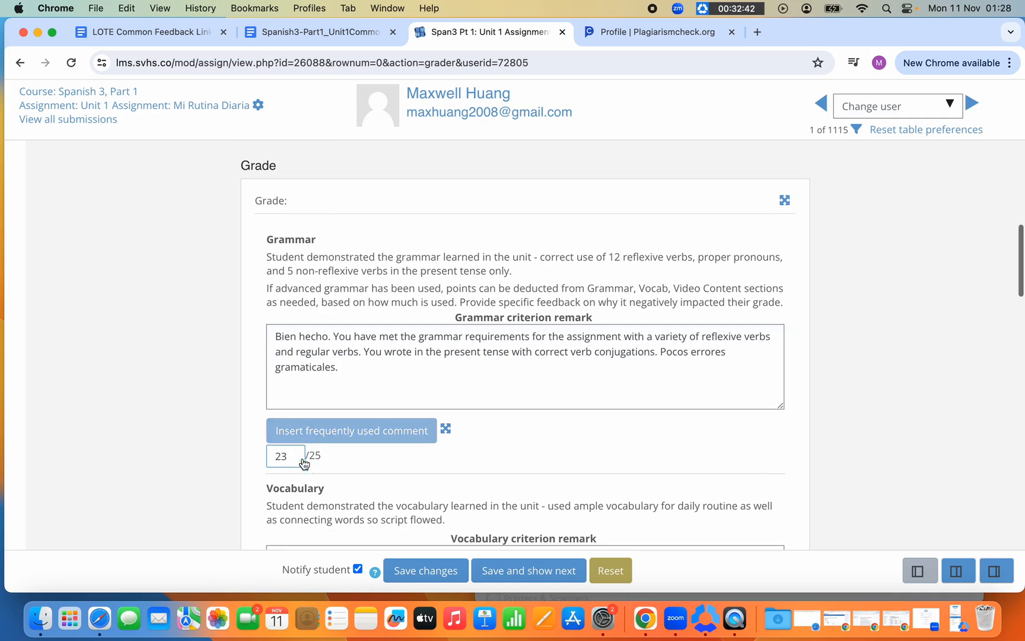
pyautogui.scroll(-8, 302, 463)
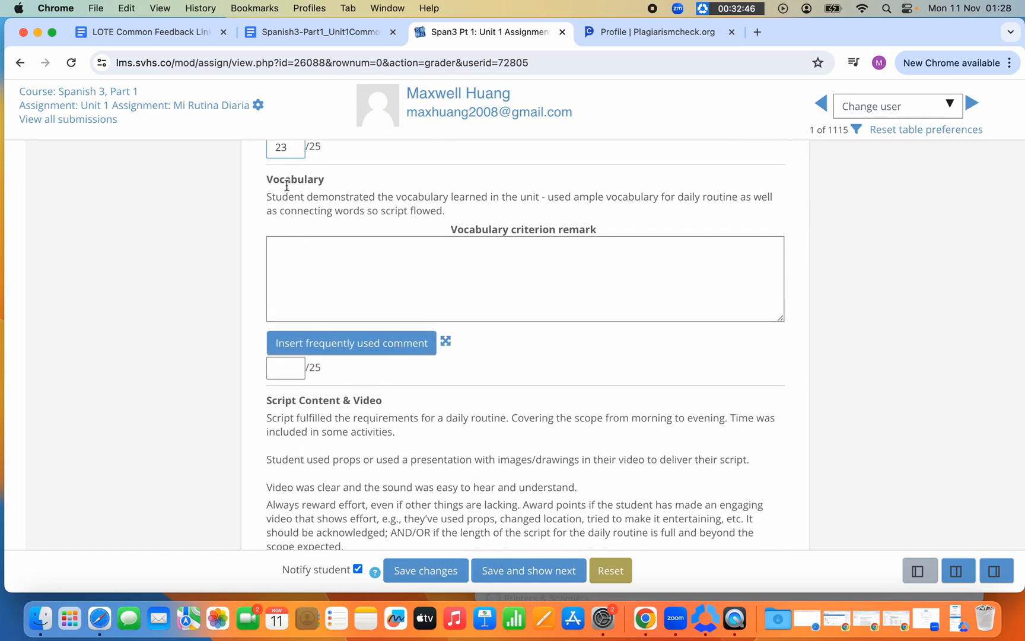
# - Copy the positive Vocabulary comment "Bien. You used a variety of different verbs in your writing as well as connecting words." from the Spanish3-Part1_Unit1CommonFeedback document
pyautogui.click(180, 28)
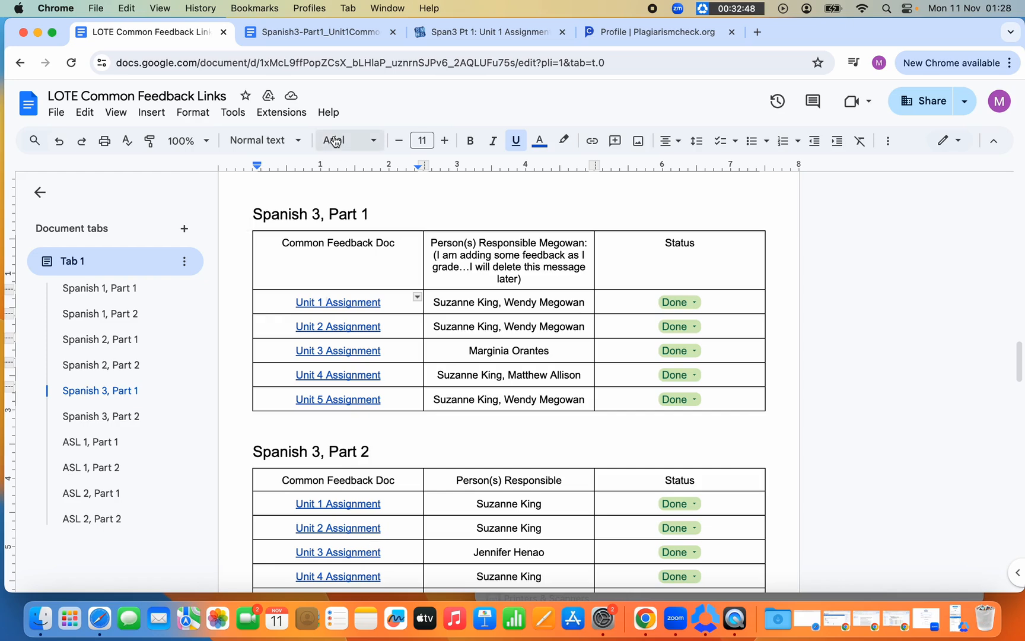
pyautogui.click(322, 36)
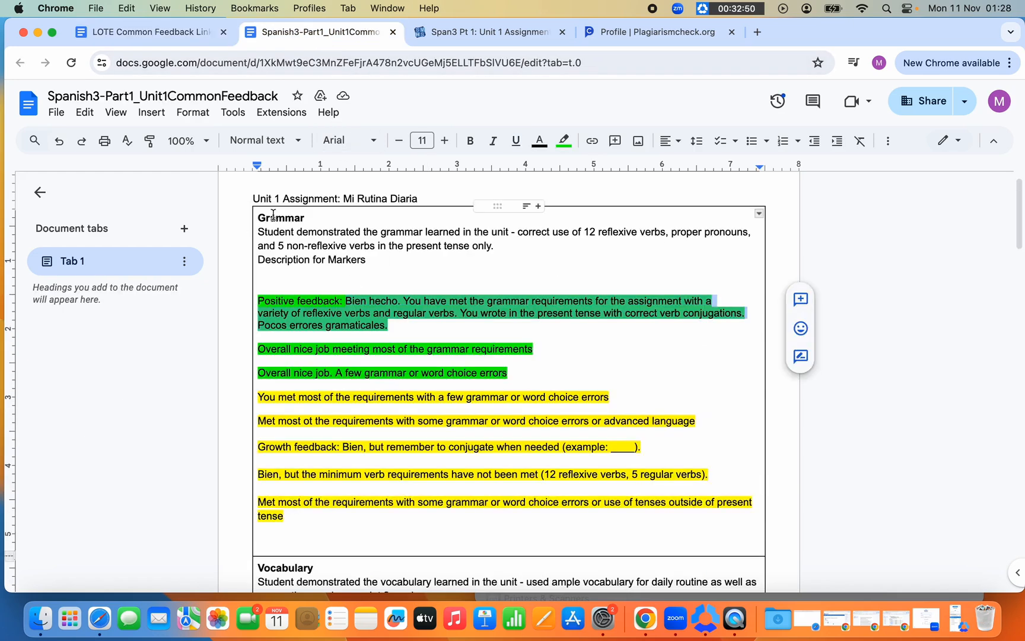
pyautogui.scroll(-6, 409, 387)
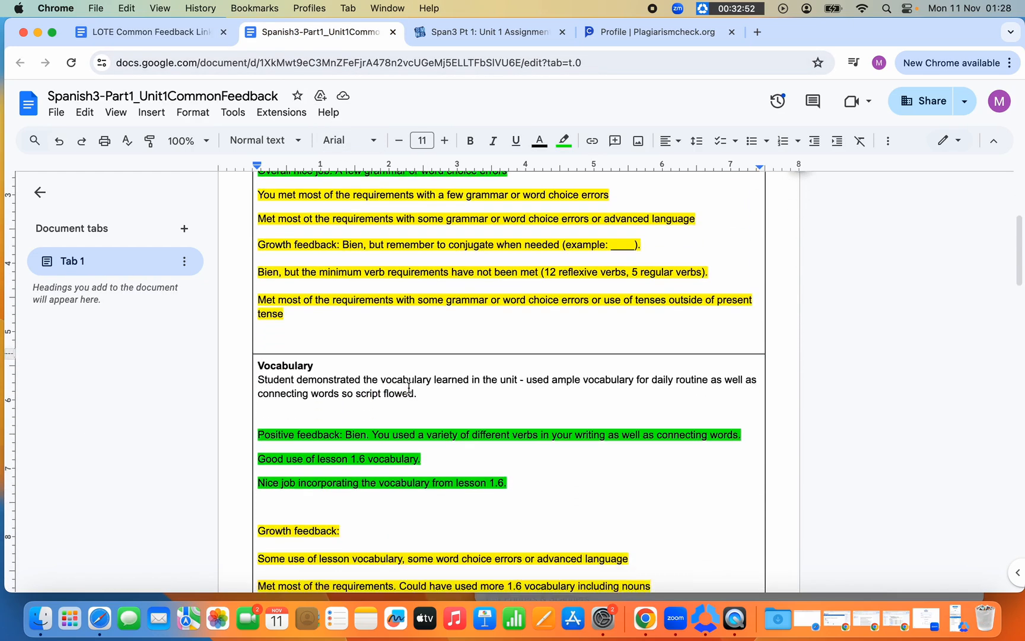
pyautogui.scroll(-1, 409, 387)
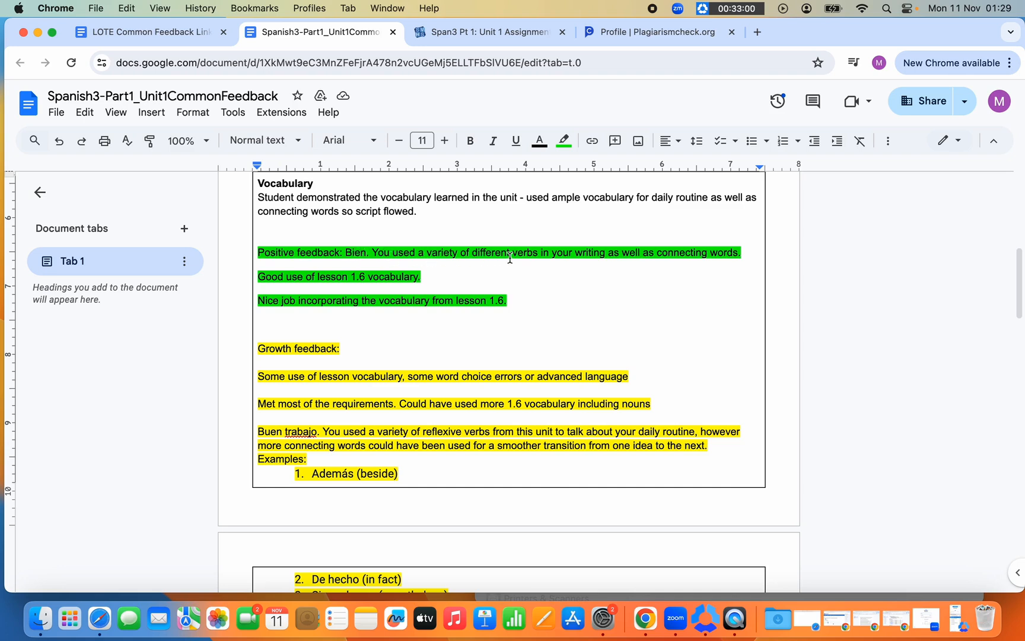
pyautogui.moveTo(743, 252); pyautogui.dragTo(347, 252)
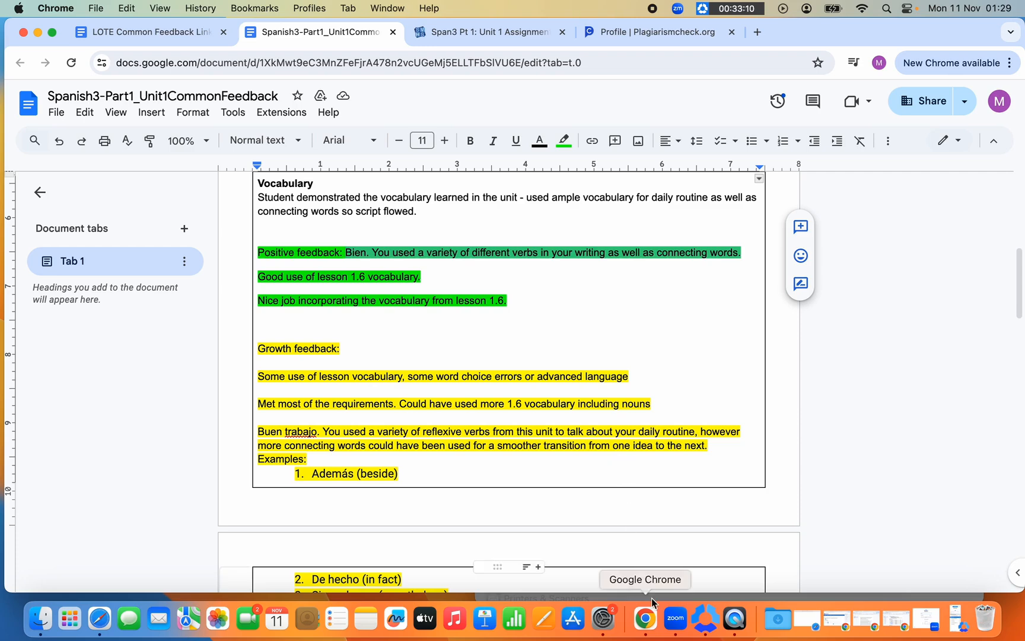
pyautogui.click(696, 621)
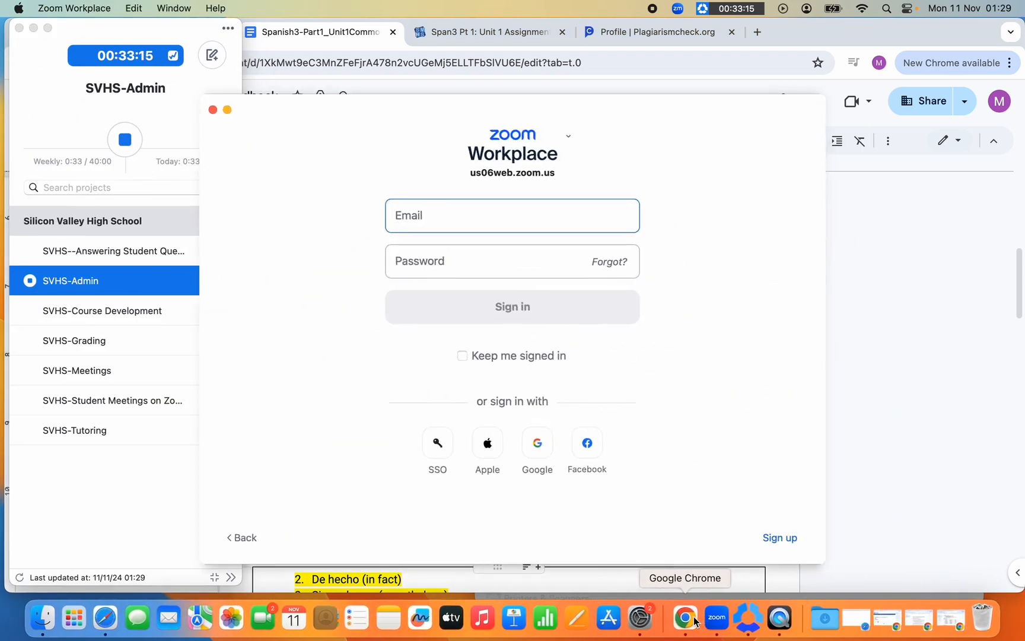
pyautogui.click(226, 110)
pyautogui.click(33, 27)
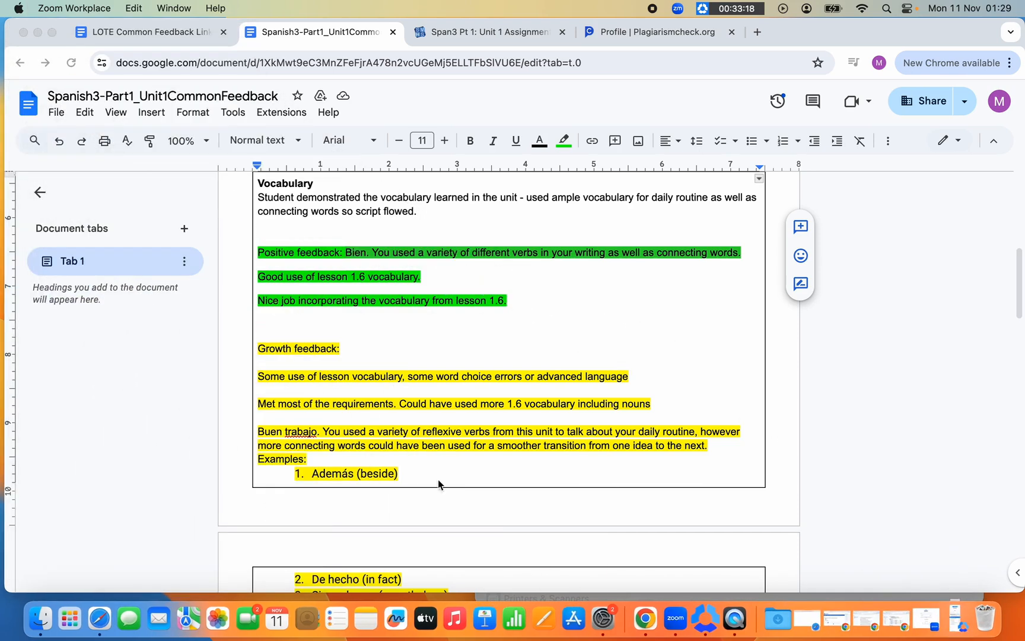
# - Switch to System Settings and add a text replacement that expands vb31 into the copied Vocabulary feedback
pyautogui.click(603, 621)
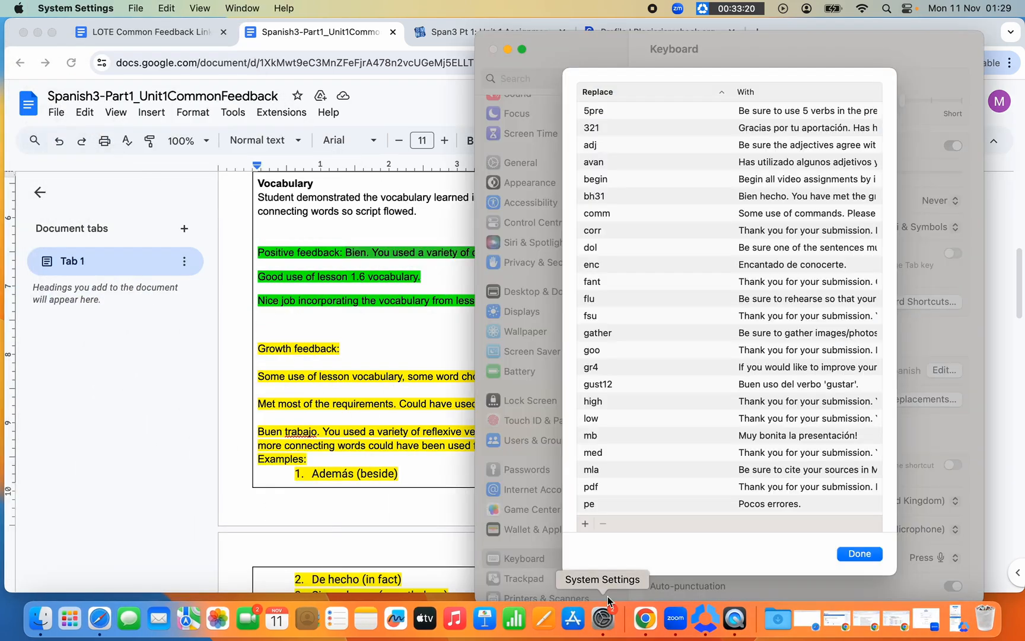
pyautogui.click(585, 523)
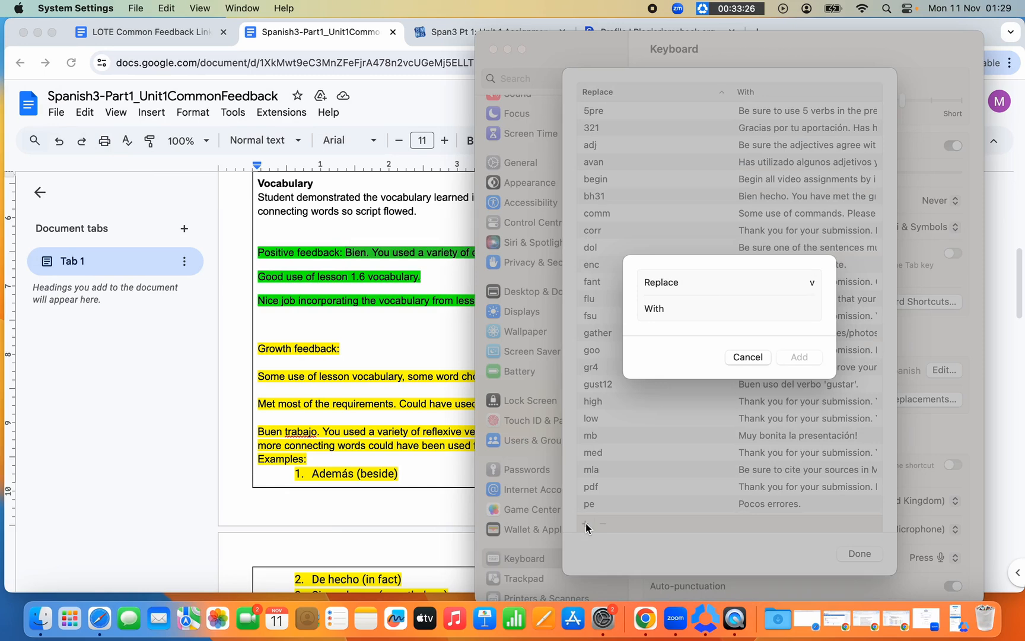
pyautogui.write('vb31')
pyautogui.click(814, 308)
pyautogui.press('super+v')
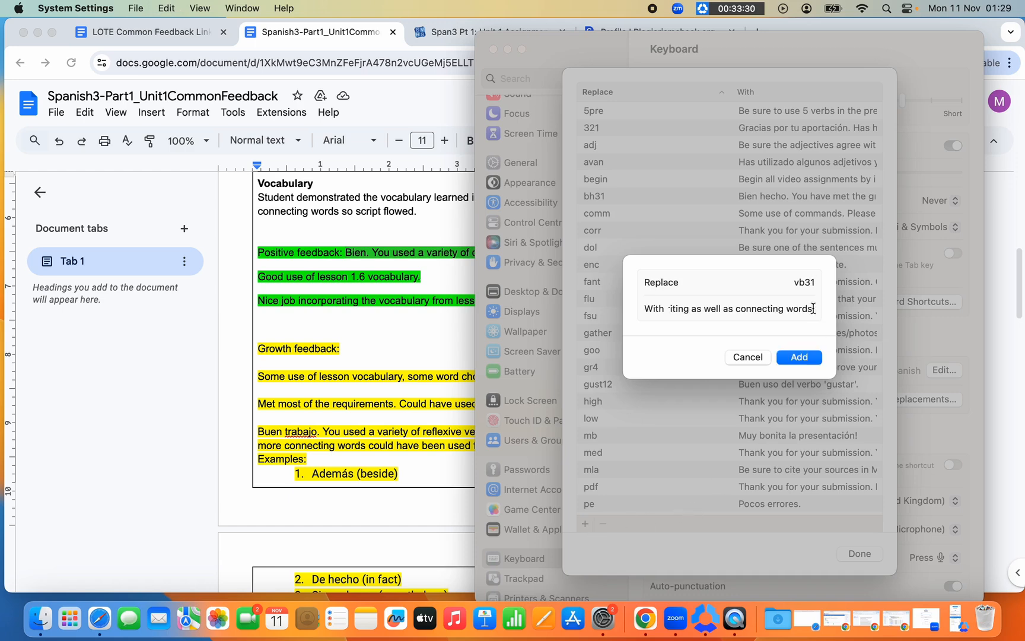
pyautogui.click(799, 356)
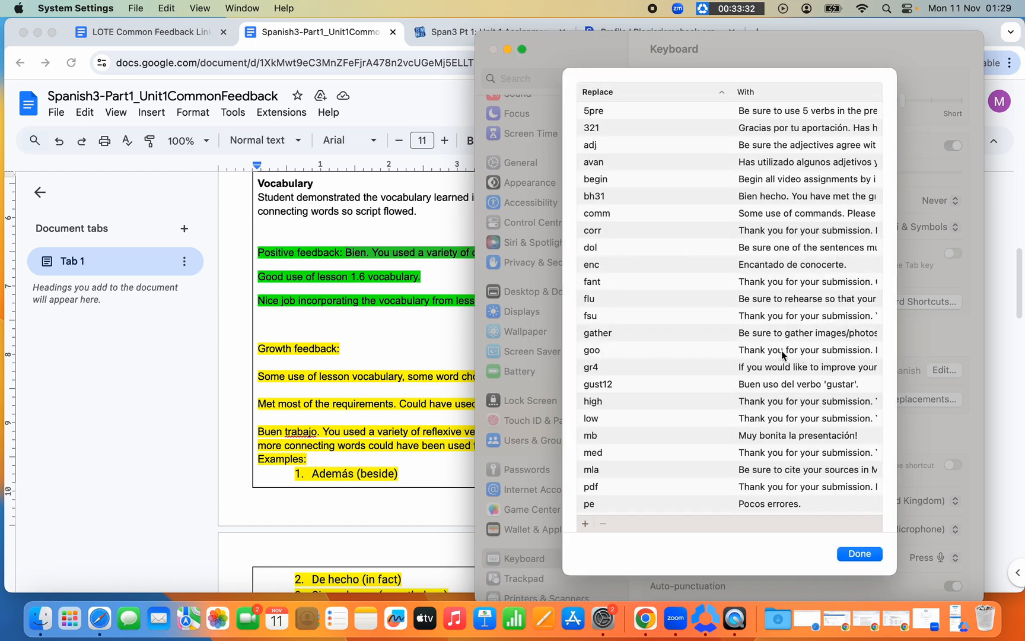
# - Back in Chrome's grading page, fill the Vocabulary criterion remark with the vb31 replacement text and set its score to 25
pyautogui.click(430, 367)
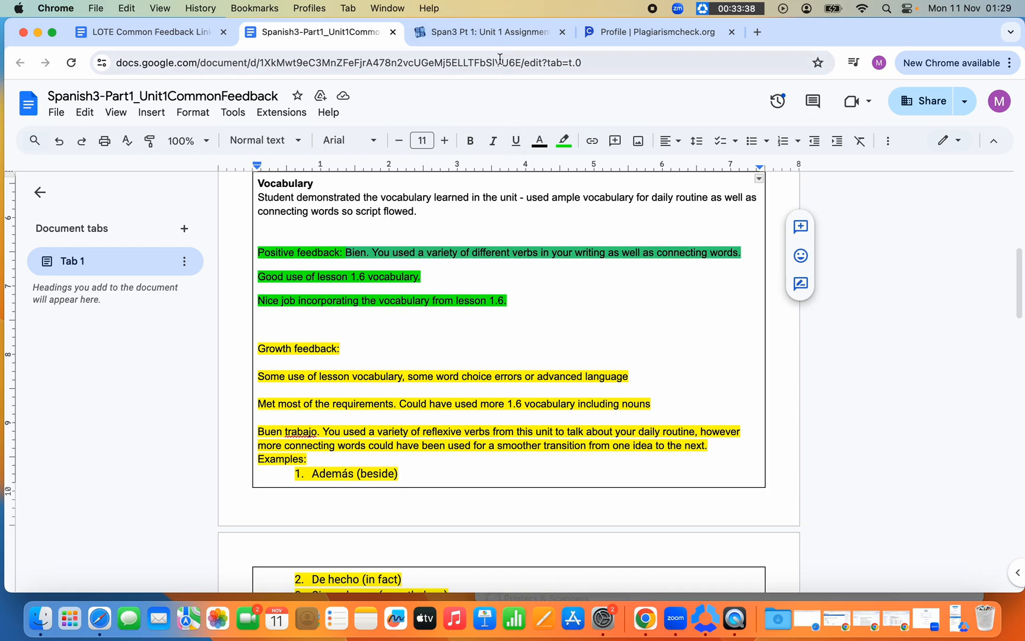
pyautogui.click(493, 33)
pyautogui.click(458, 275)
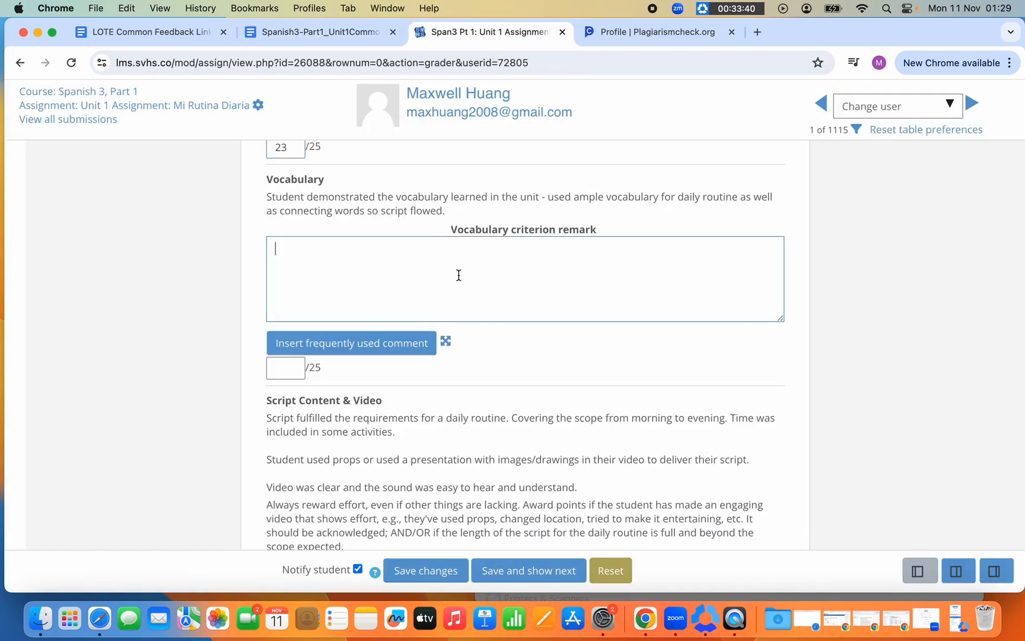
pyautogui.write('Vb31')
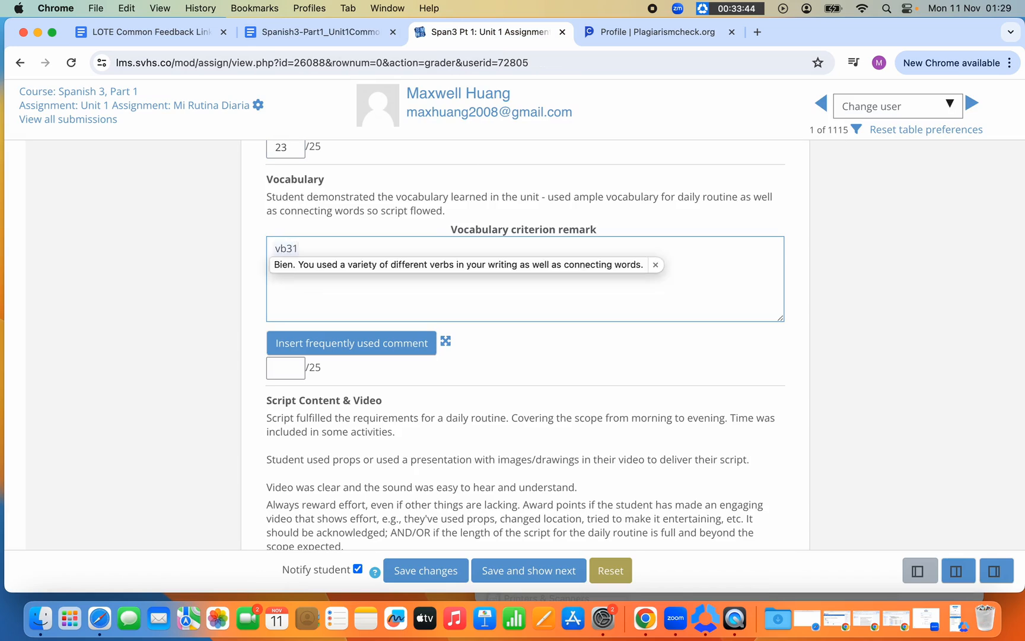
pyautogui.press('Return')
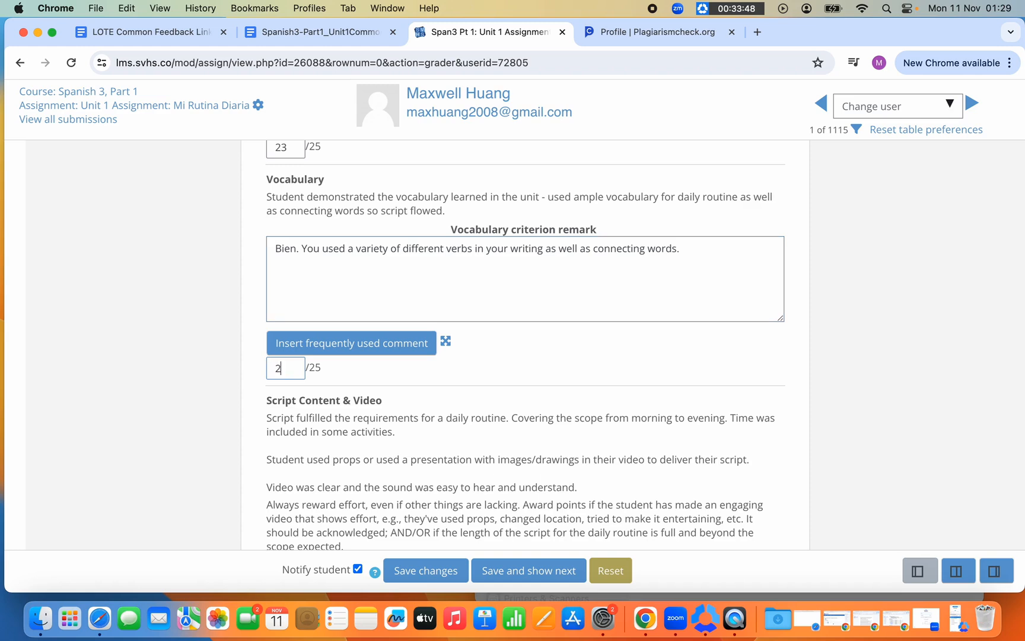
# - Copy "Your video was engaging and met the majority of the requirements." from the common feedback document's Script Content & Video section
pyautogui.scroll(-4, 525, 344)
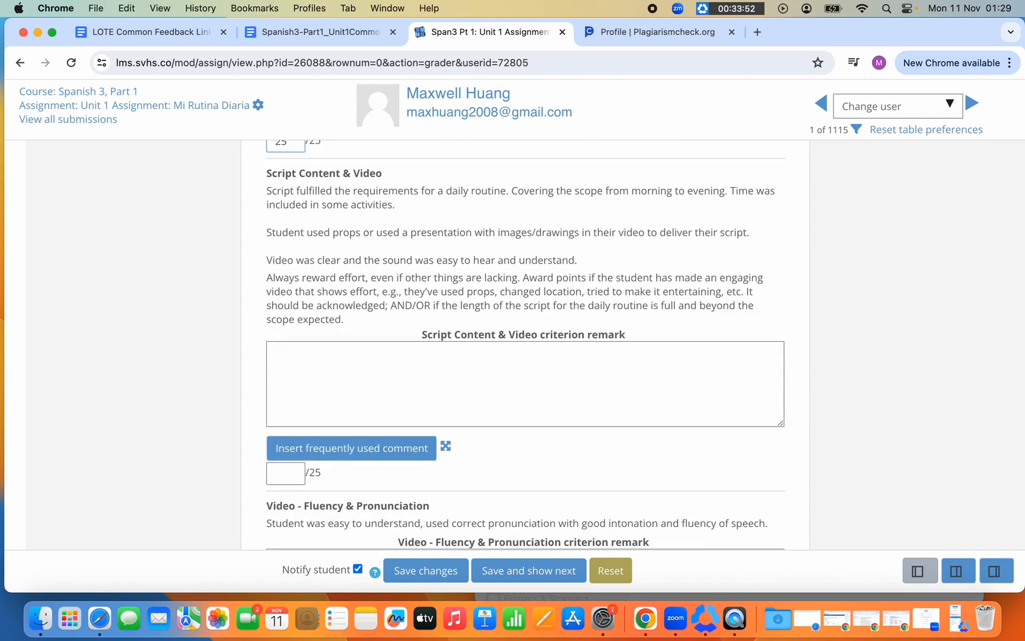
pyautogui.click(173, 24)
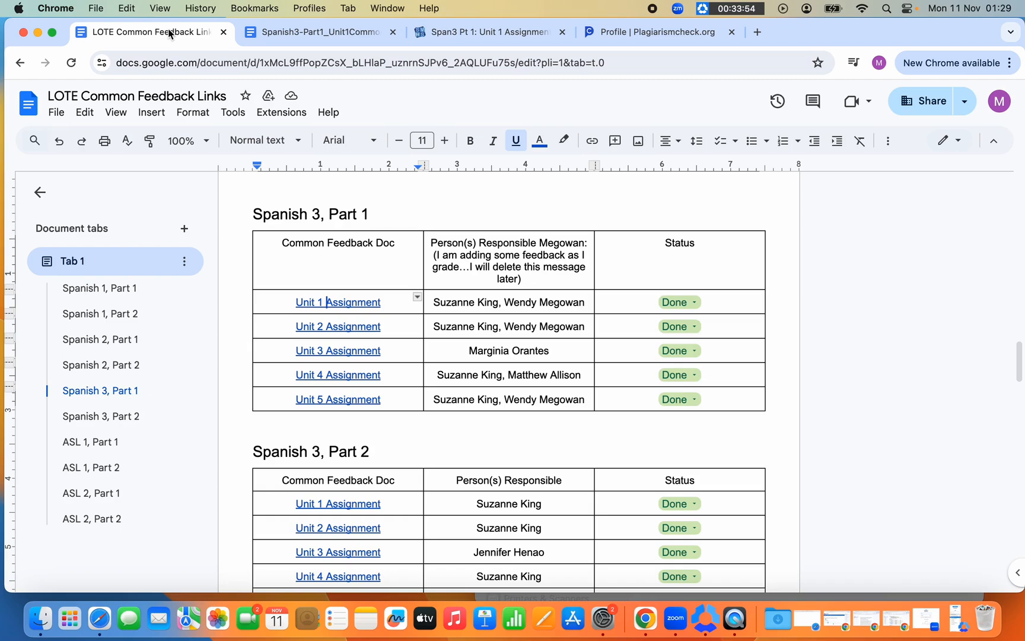
pyautogui.click(309, 26)
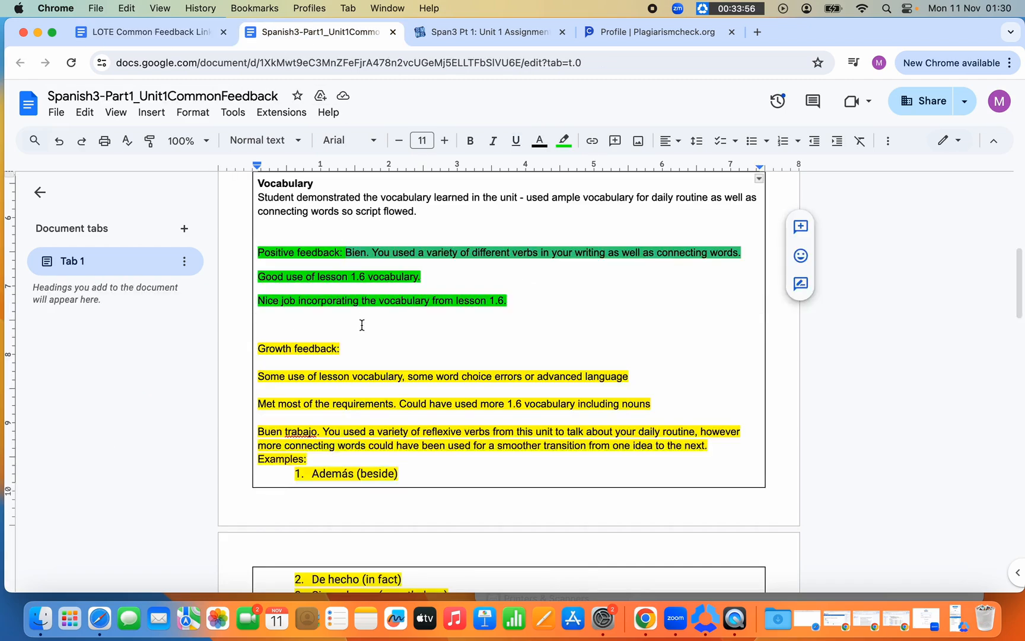
pyautogui.scroll(-3, 362, 336)
pyautogui.scroll(-10, 363, 342)
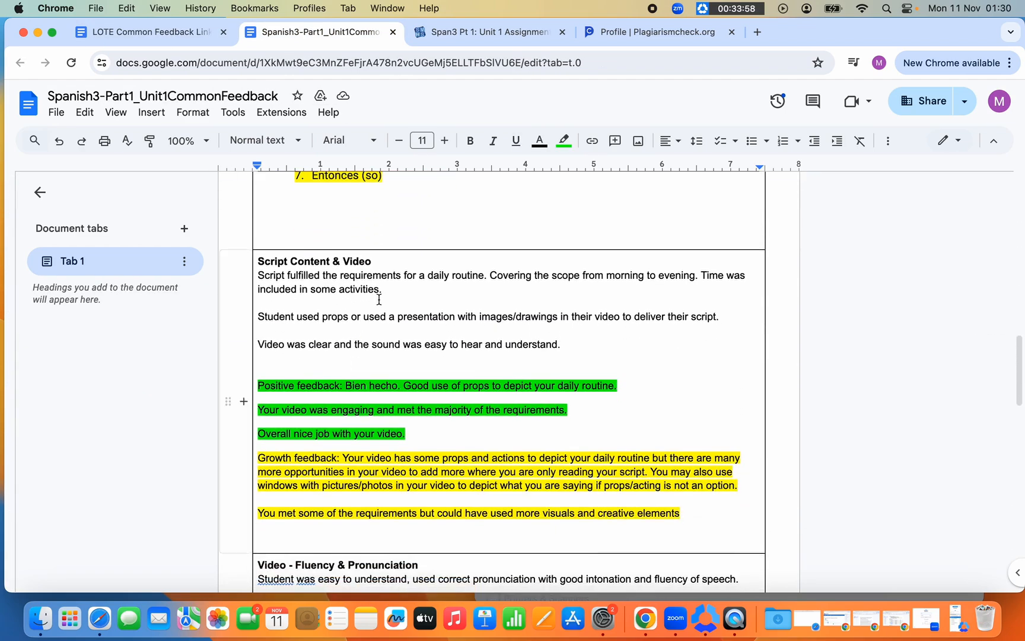
pyautogui.scroll(-2, 379, 303)
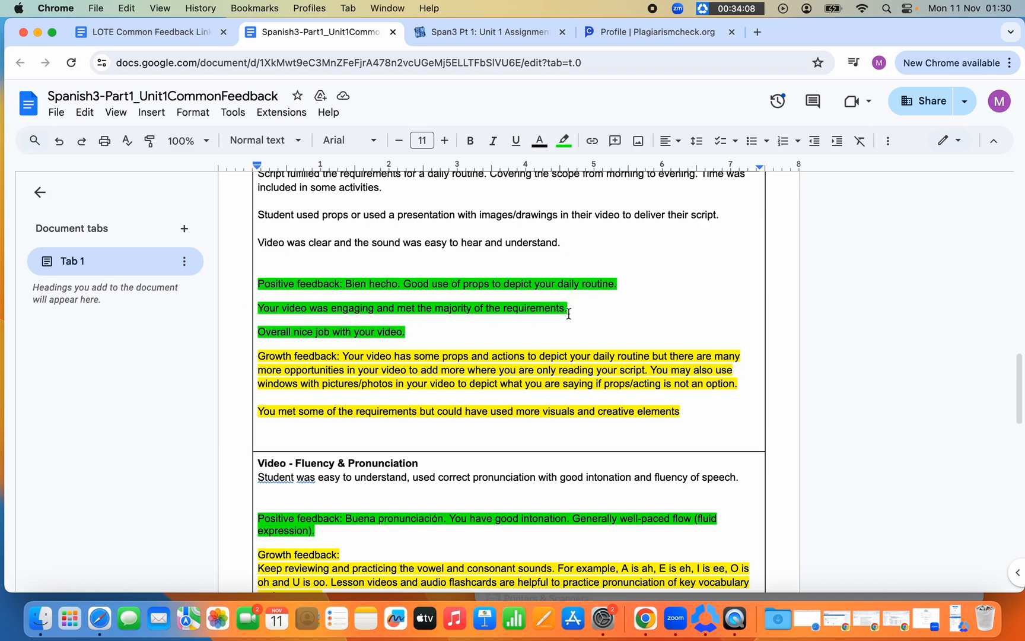
pyautogui.moveTo(568, 309); pyautogui.dragTo(260, 309)
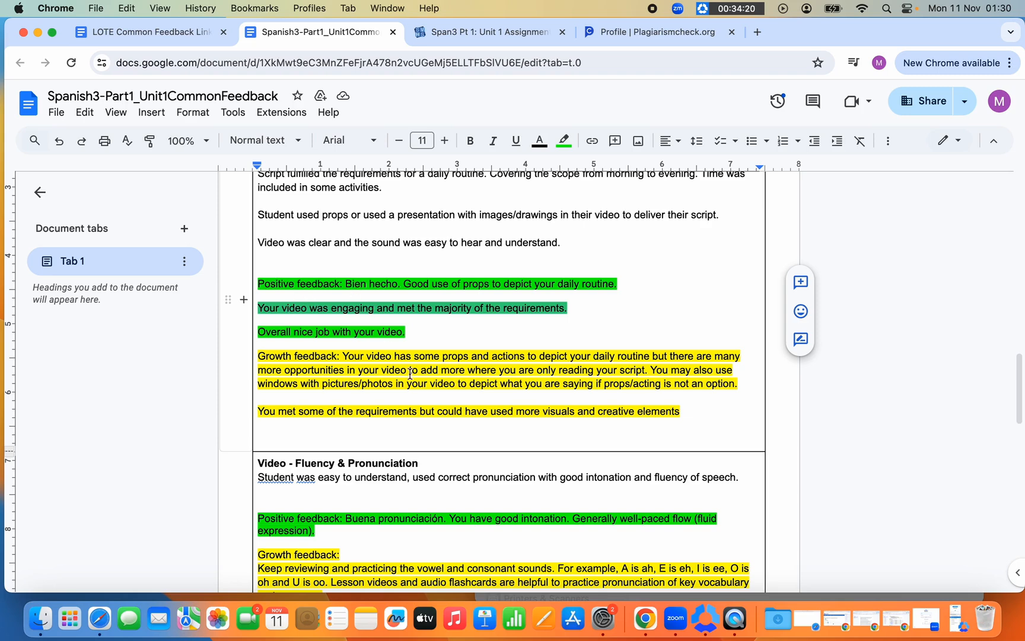
# - Switch to System Settings and add a text replacement that expands ve into the copied video feedback
pyautogui.click(603, 620)
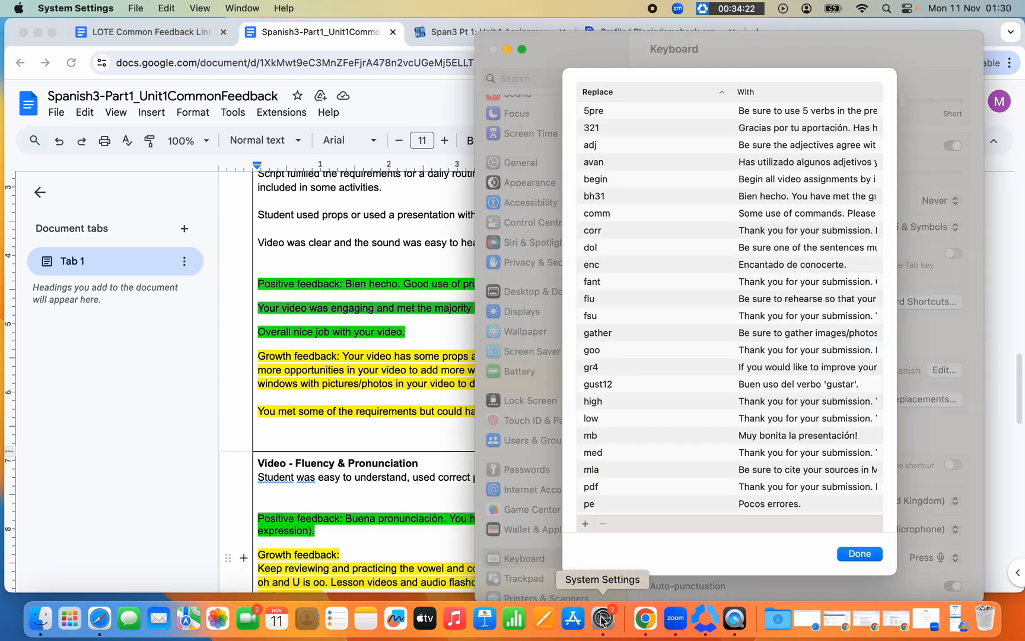
pyautogui.click(586, 523)
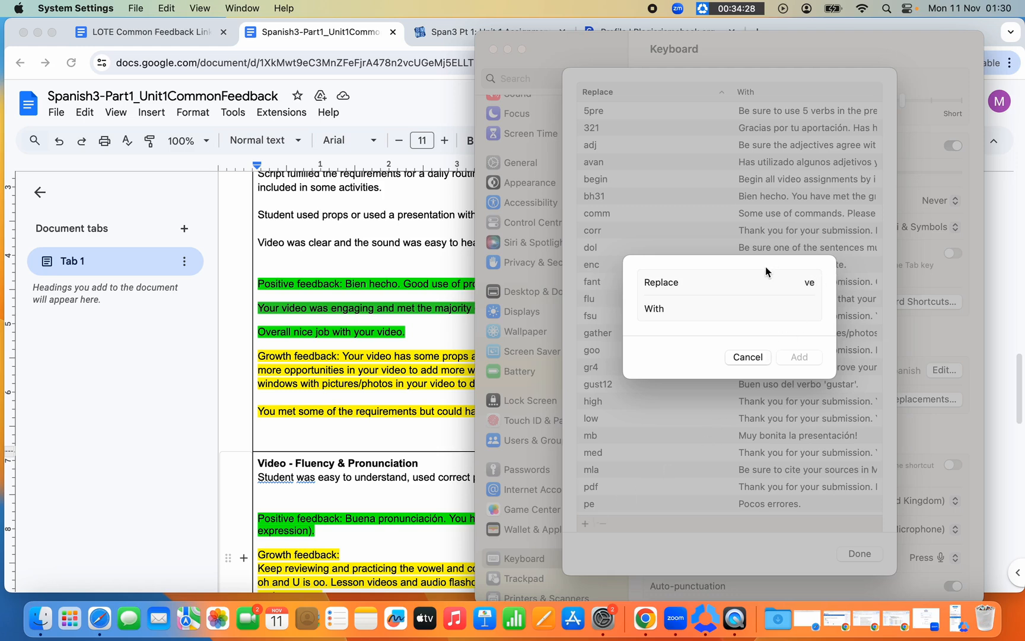
pyautogui.click(775, 305)
pyautogui.press('super+v')
pyautogui.click(796, 358)
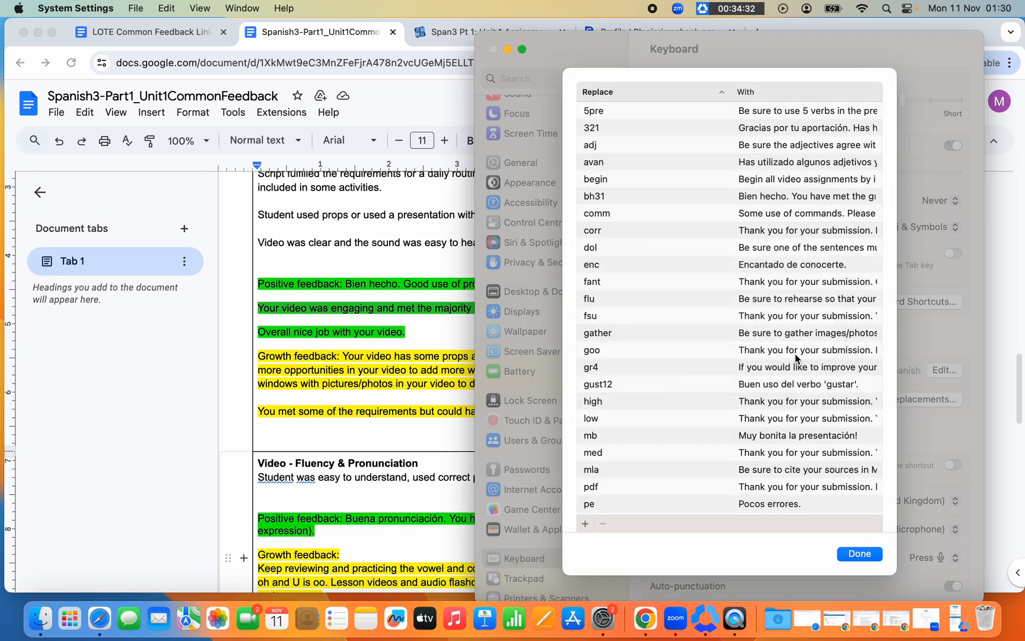
# - In Chrome's grading page, fill the Script Content & Video remark with the ve replacement text and set its score to 25
pyautogui.click(441, 32)
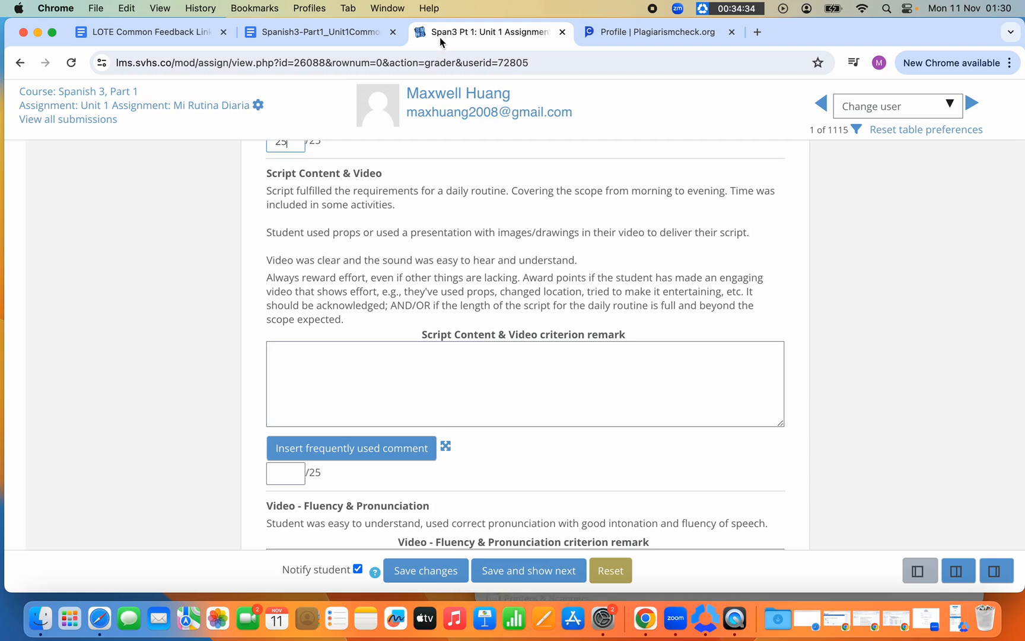
pyautogui.click(397, 377)
pyautogui.write('ve')
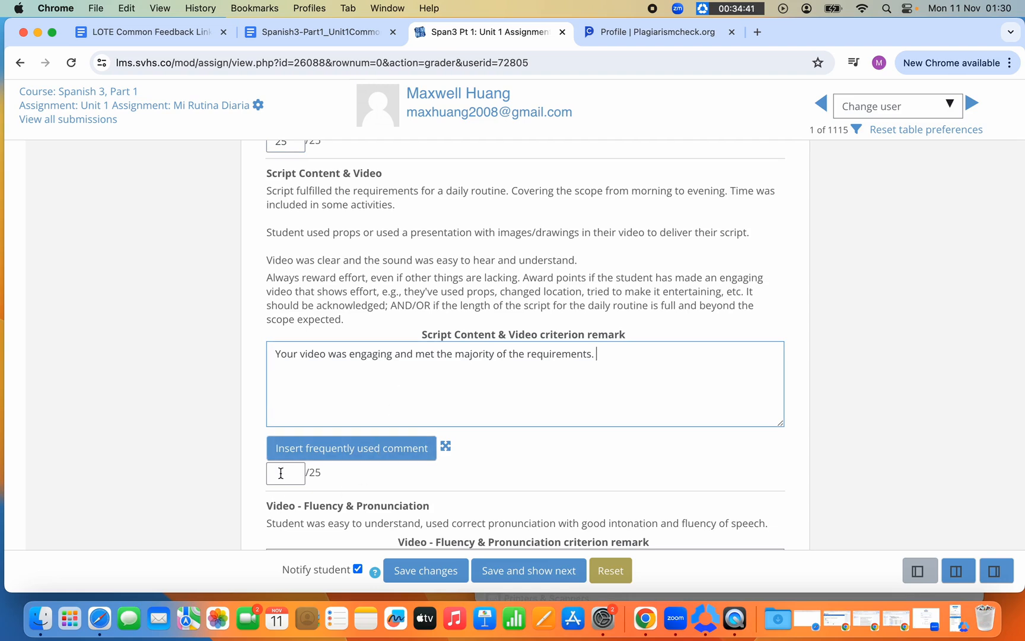
pyautogui.write(' 25')
# - Copy the "Keep reviewing and practicing the vowel and consonant sounds" growth paragraph from the common feedback document's Video - Fluency & Pronunciation section
pyautogui.scroll(-5, 323, 497)
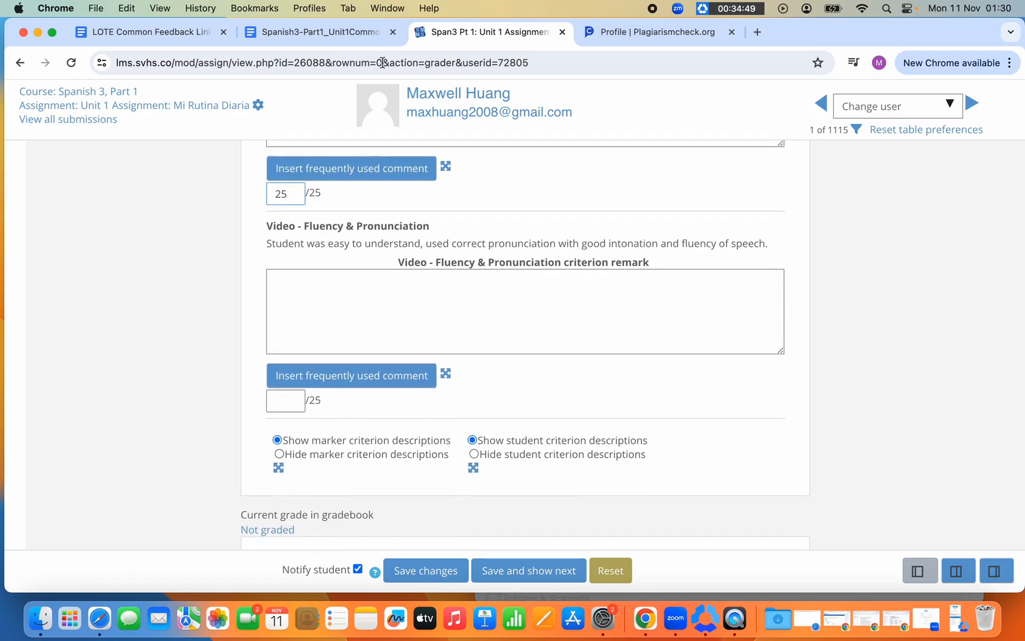
pyautogui.click(306, 36)
pyautogui.scroll(-5, 350, 335)
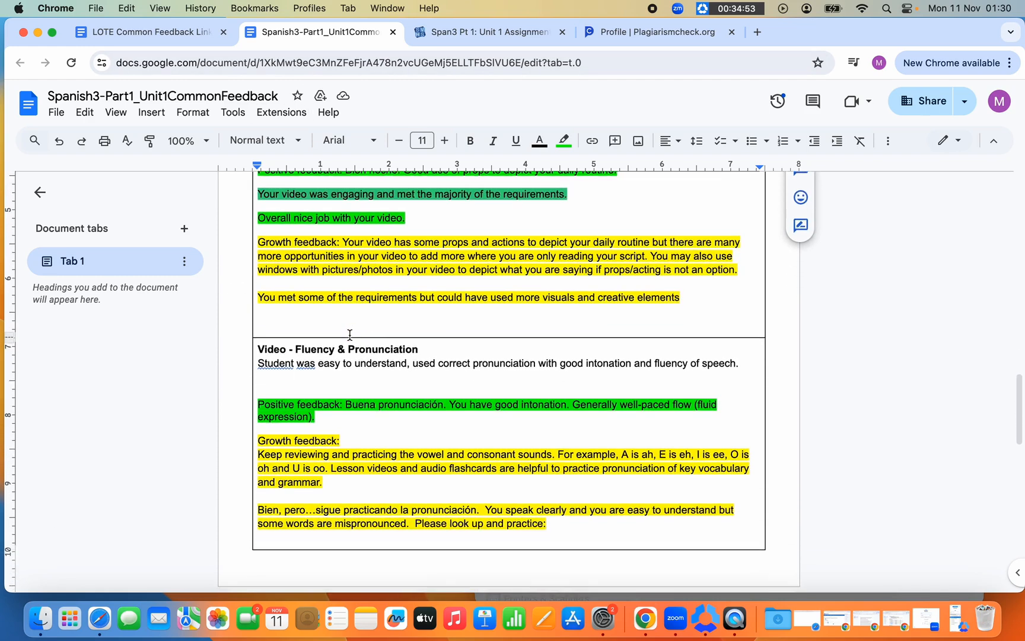
pyautogui.scroll(-3, 351, 335)
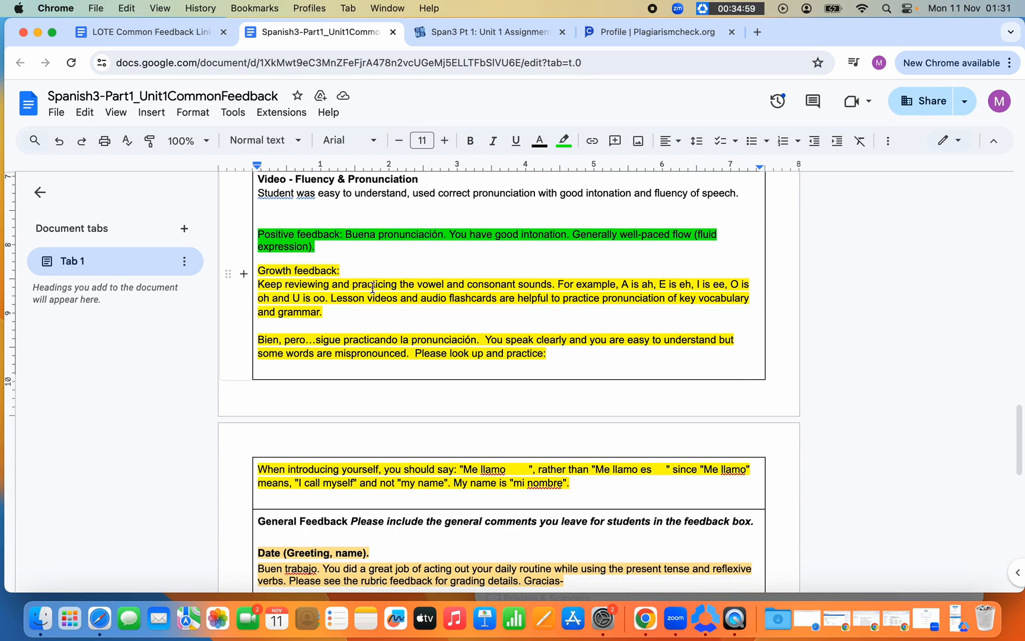
pyautogui.moveTo(324, 312); pyautogui.dragTo(260, 287)
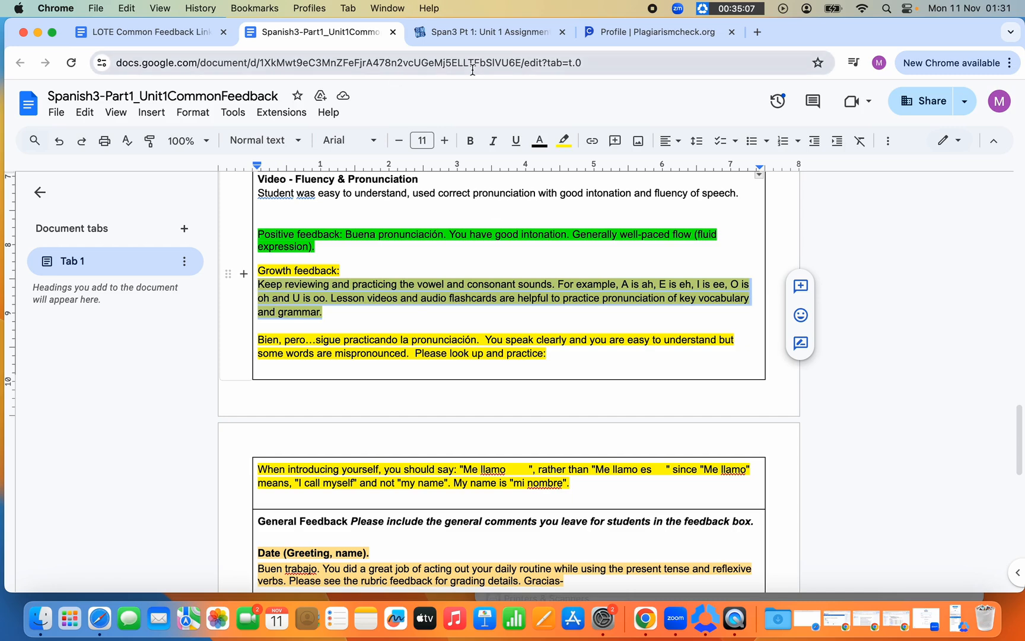
# - In System Settings, add a text replacement expanding vc into the copied pronunciation feedback, and return to the grading page in Chrome
pyautogui.click(602, 619)
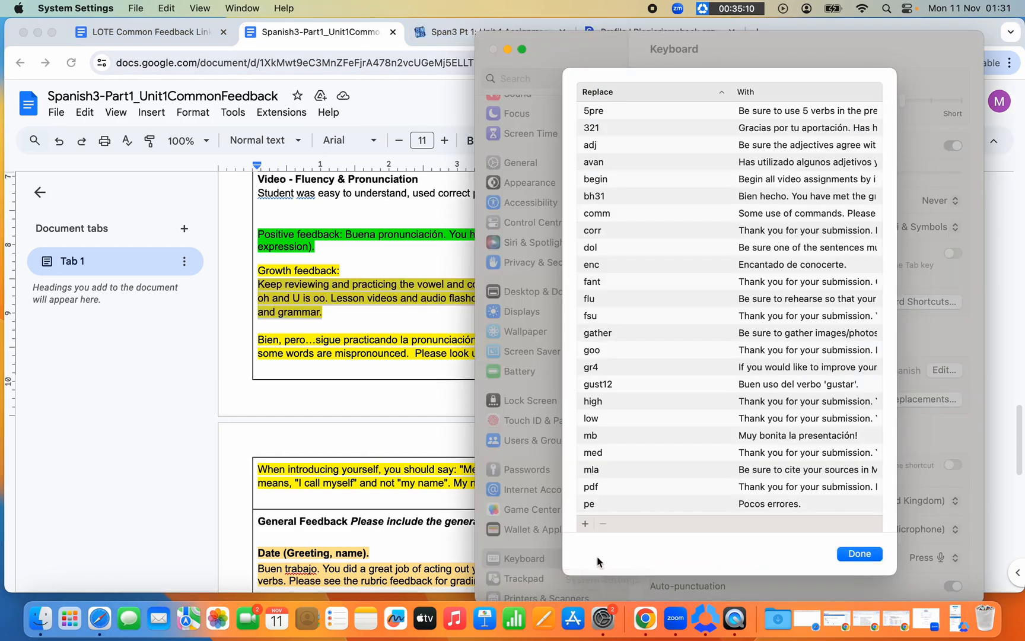
pyautogui.click(586, 523)
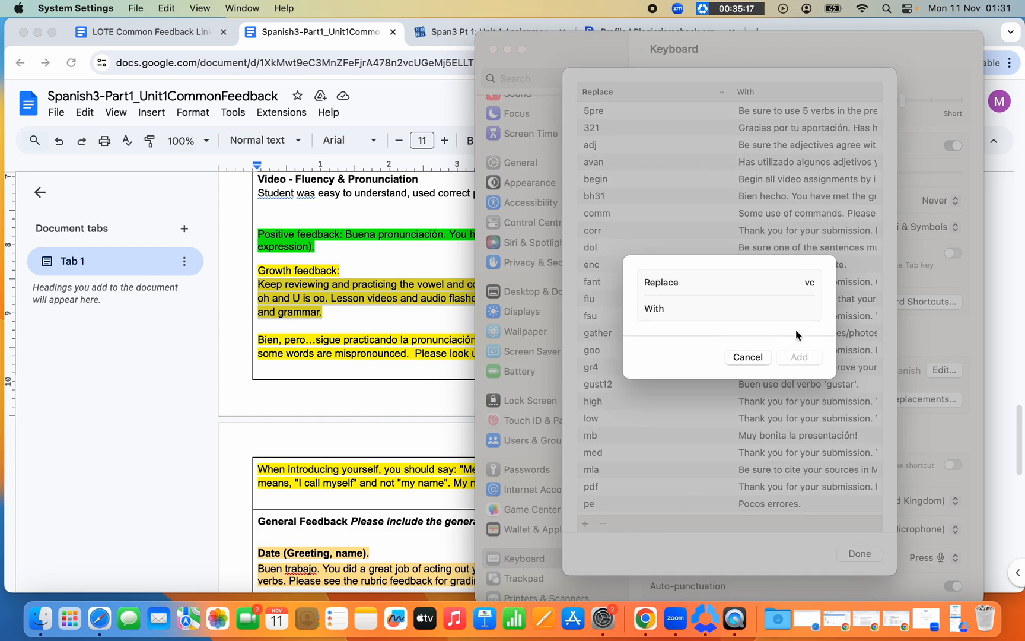
pyautogui.click(804, 311)
pyautogui.press('super+v')
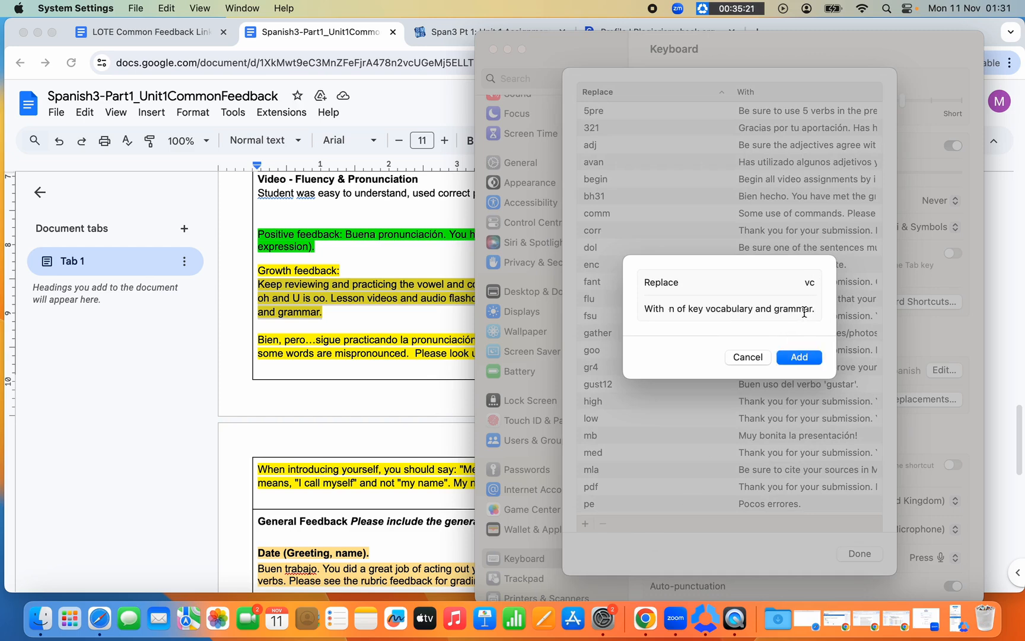
pyautogui.press('Return')
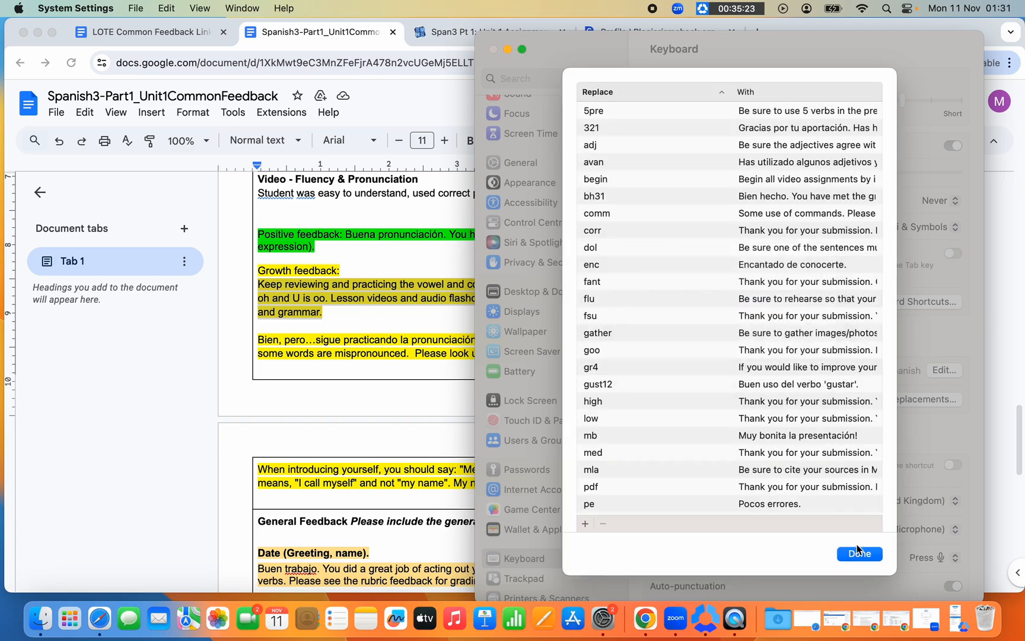
pyautogui.click(860, 554)
pyautogui.click(454, 29)
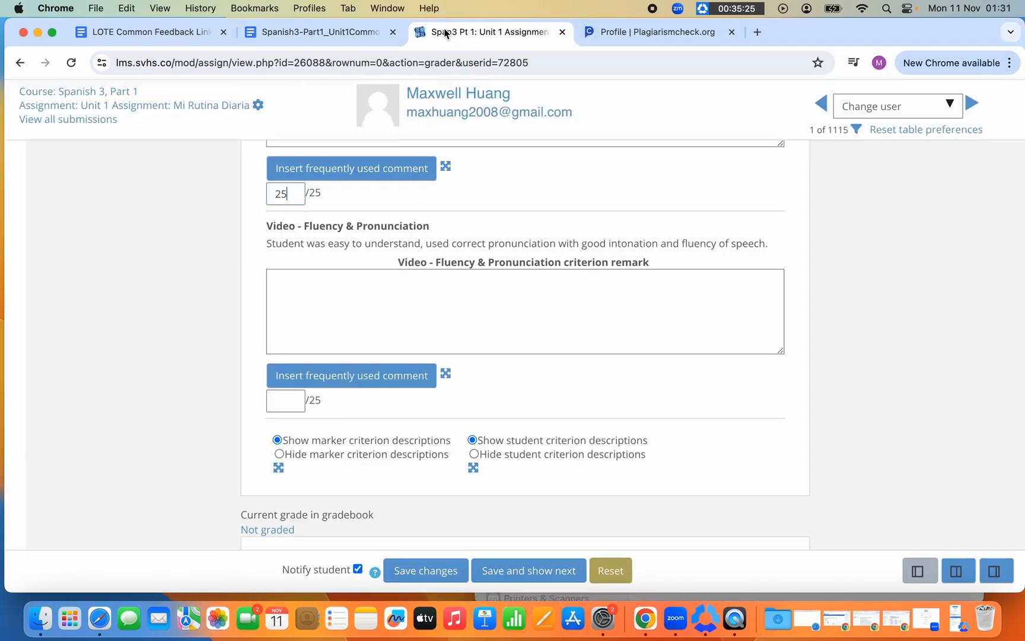
# - Fill the Video - Fluency & Pronunciation remark with the vc replacement text and set its score to 22
pyautogui.click(426, 280)
pyautogui.write('v')
pyautogui.write('c')
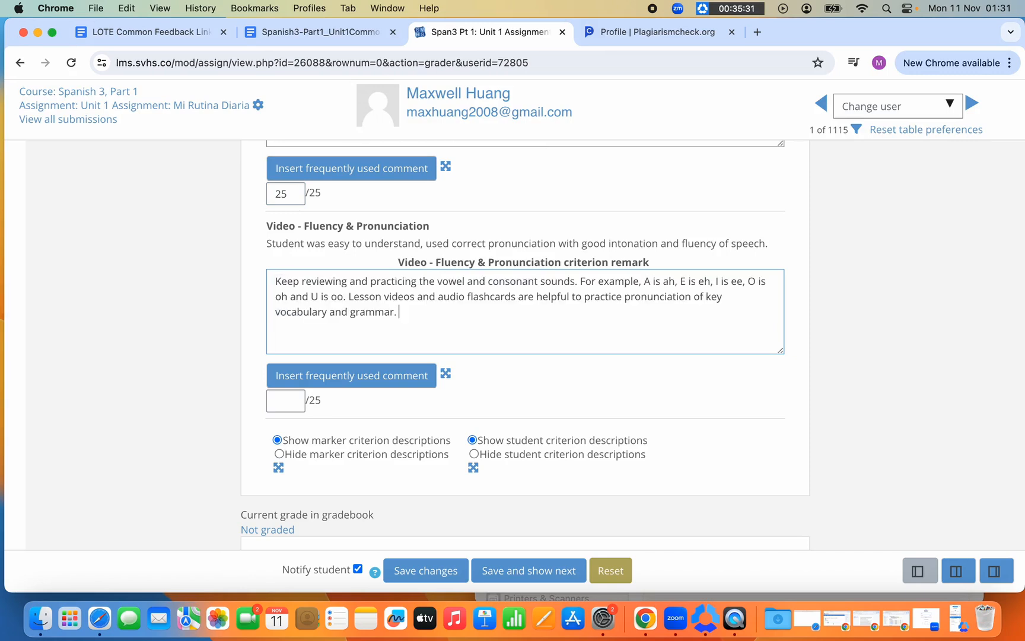
pyautogui.click(291, 396)
pyautogui.write('22')
# - Place the cursor in the empty Teacher Feedback line, switch to System Settings and add a text replacement expanding da into "el 11 de noviembre de 2024 Hola,"
pyautogui.scroll(-5, 342, 385)
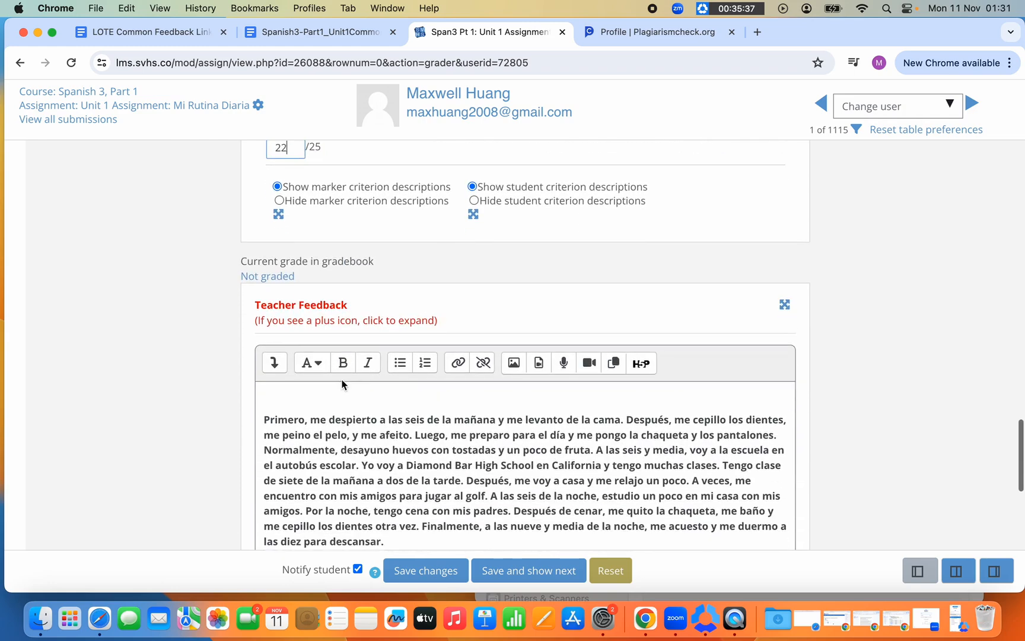
pyautogui.click(343, 369)
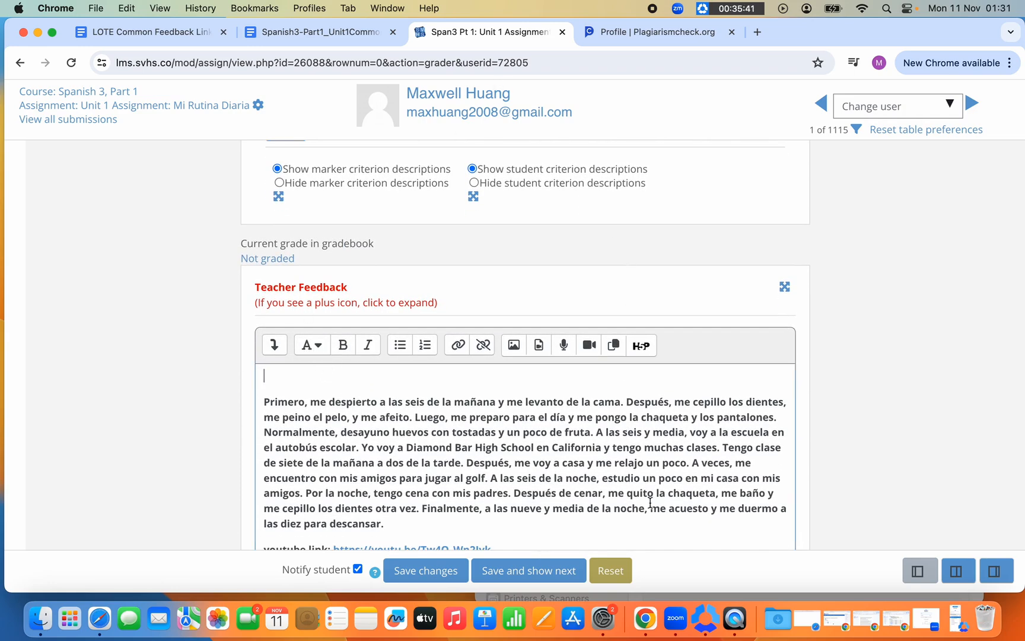
pyautogui.click(602, 618)
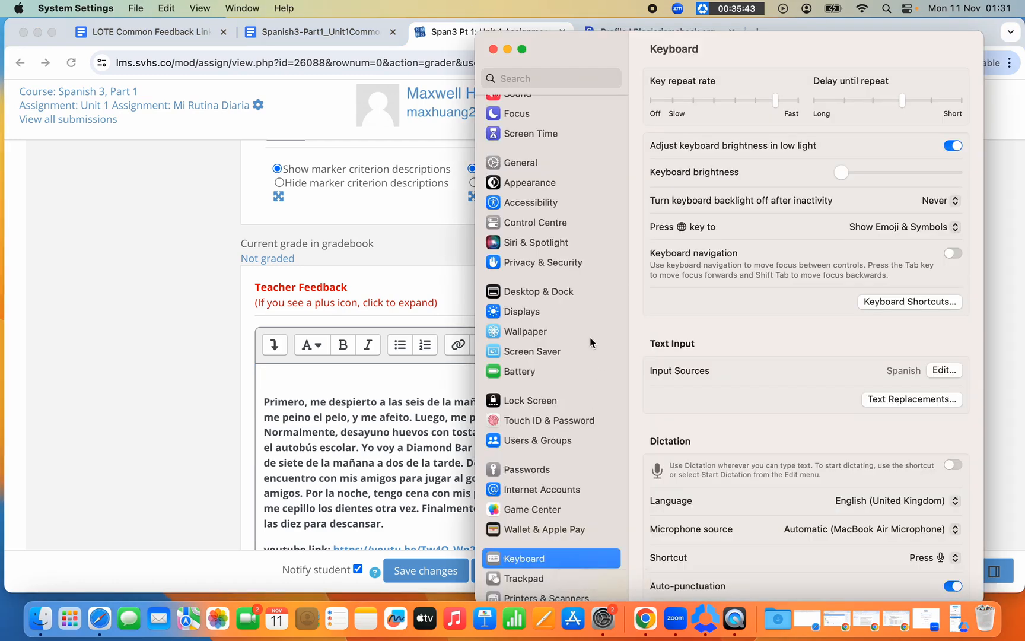
pyautogui.click(918, 404)
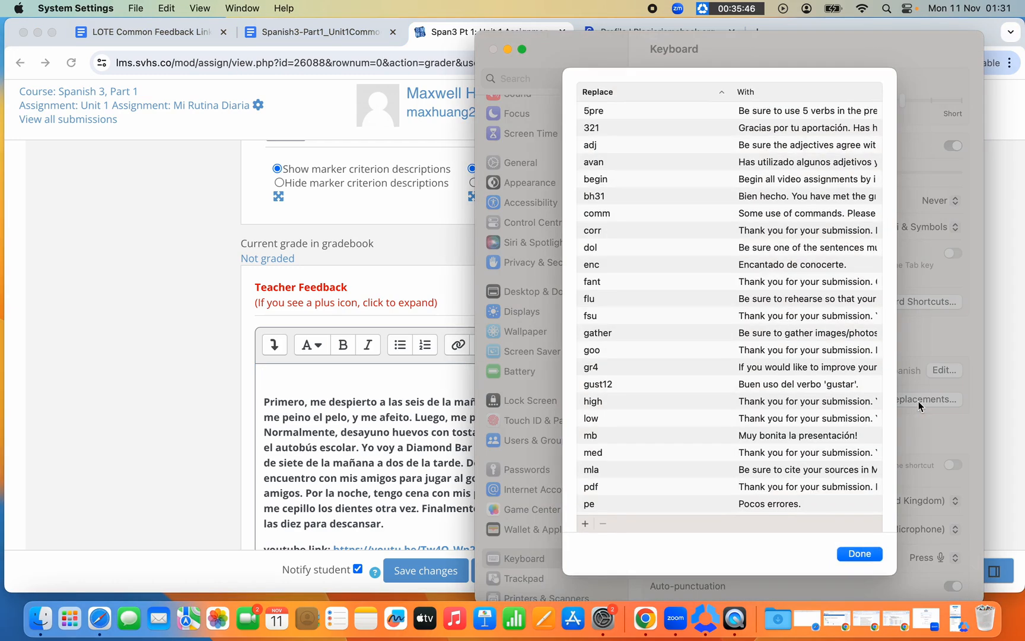
pyautogui.click(586, 525)
pyautogui.write('da')
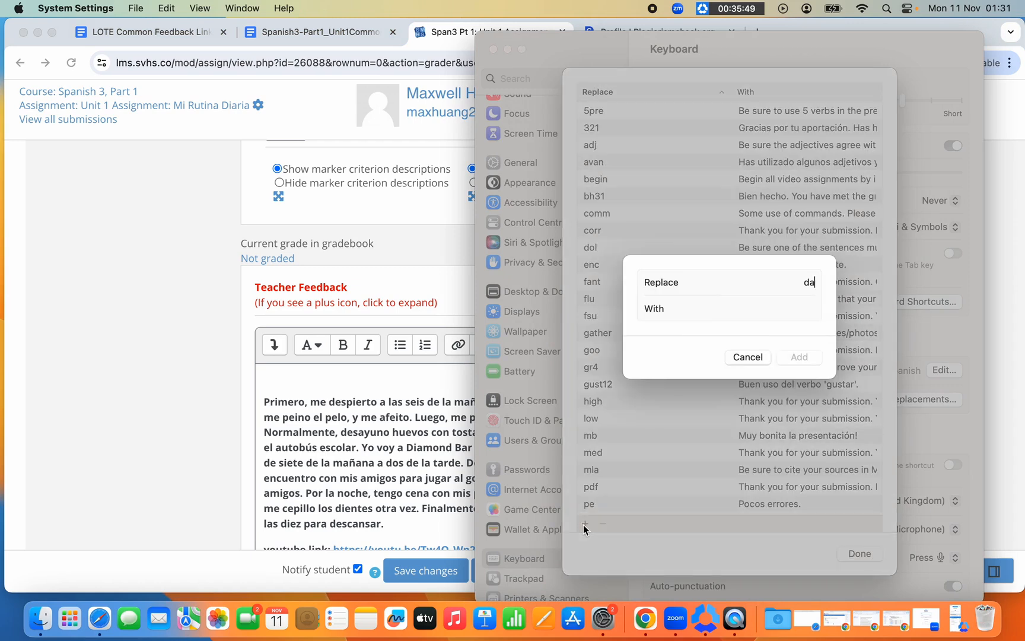
pyautogui.click(791, 309)
pyautogui.write('el')
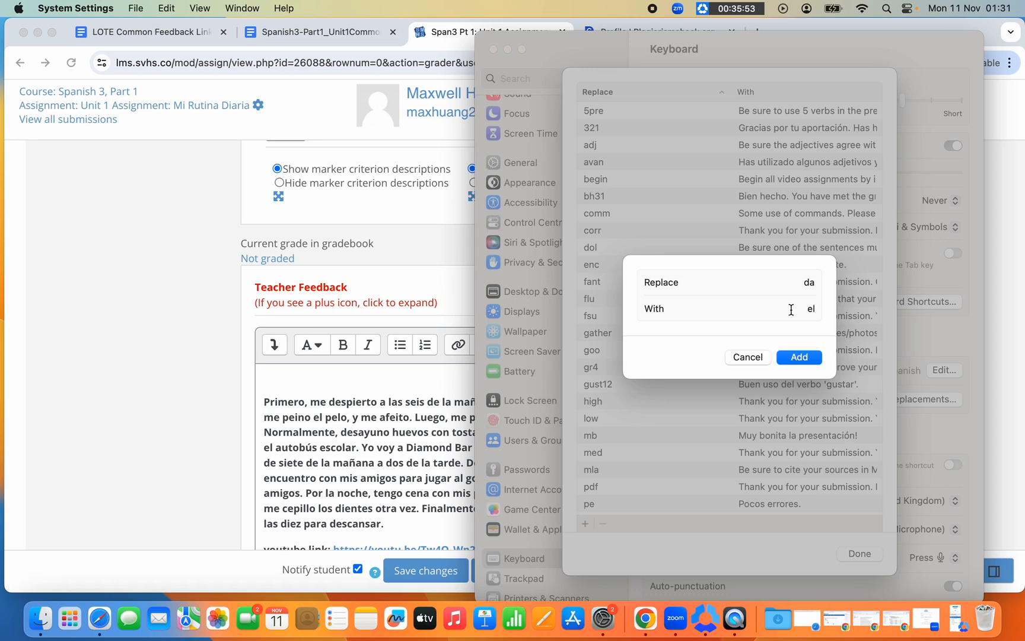
pyautogui.write(' 11 de noviembre de 2024')
pyautogui.write('Hola,')
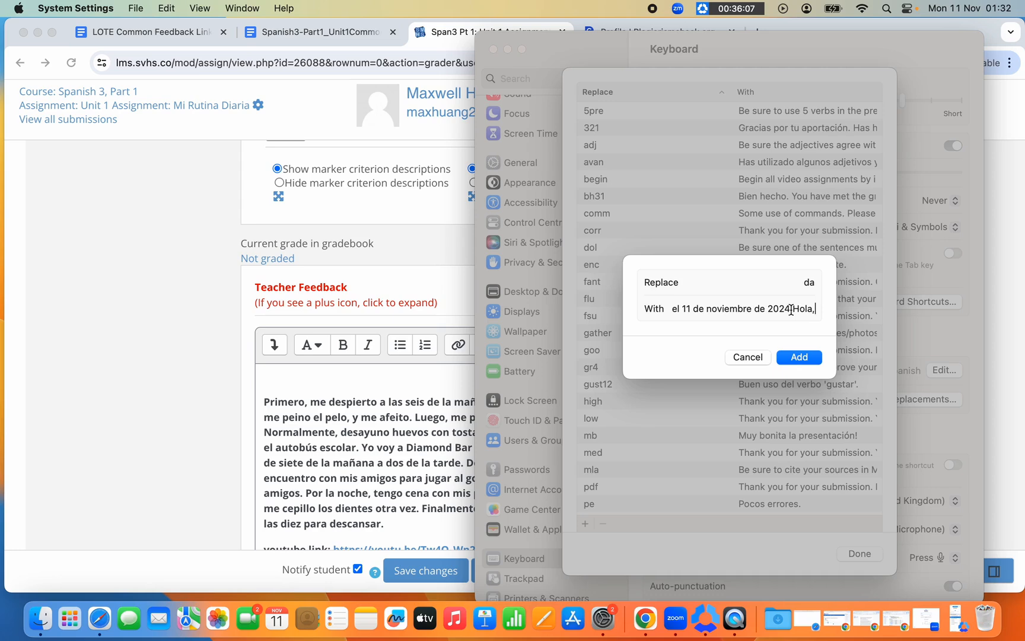
pyautogui.press('super+a')
pyautogui.press('Return')
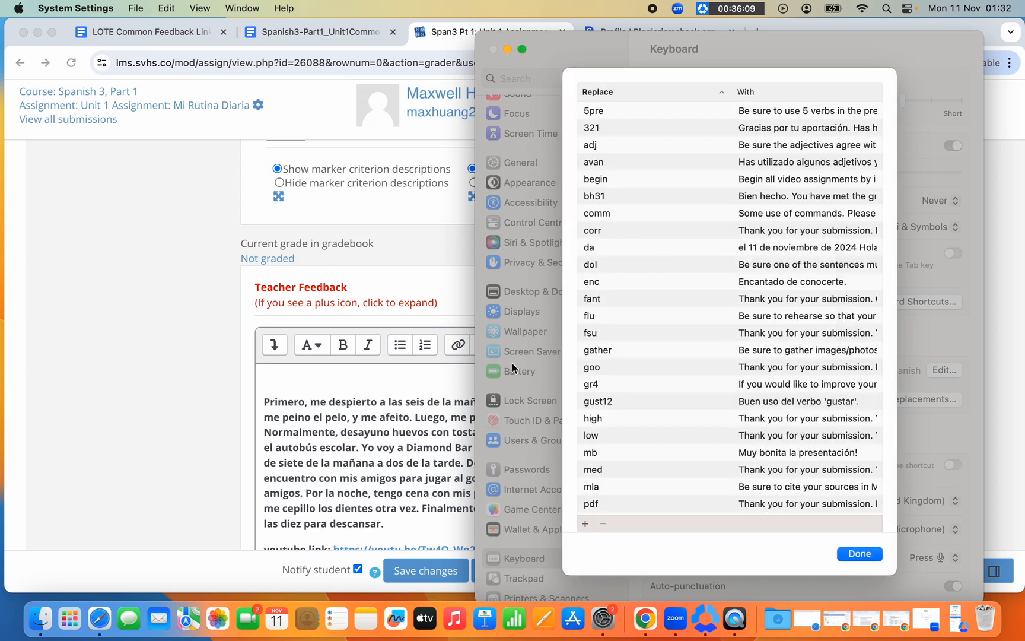
# - Back in Chrome's grading page, start the Teacher Feedback with the da replacement text followed by the student's first name and a period
pyautogui.click(451, 375)
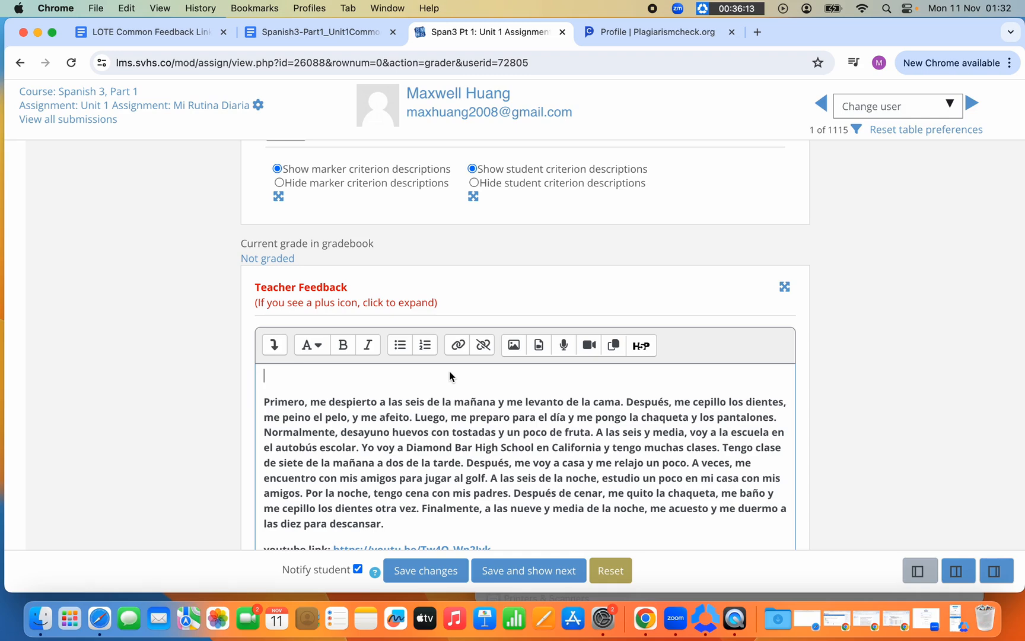
pyautogui.write('el 11 de noviembre de 2024 Hola, Max')
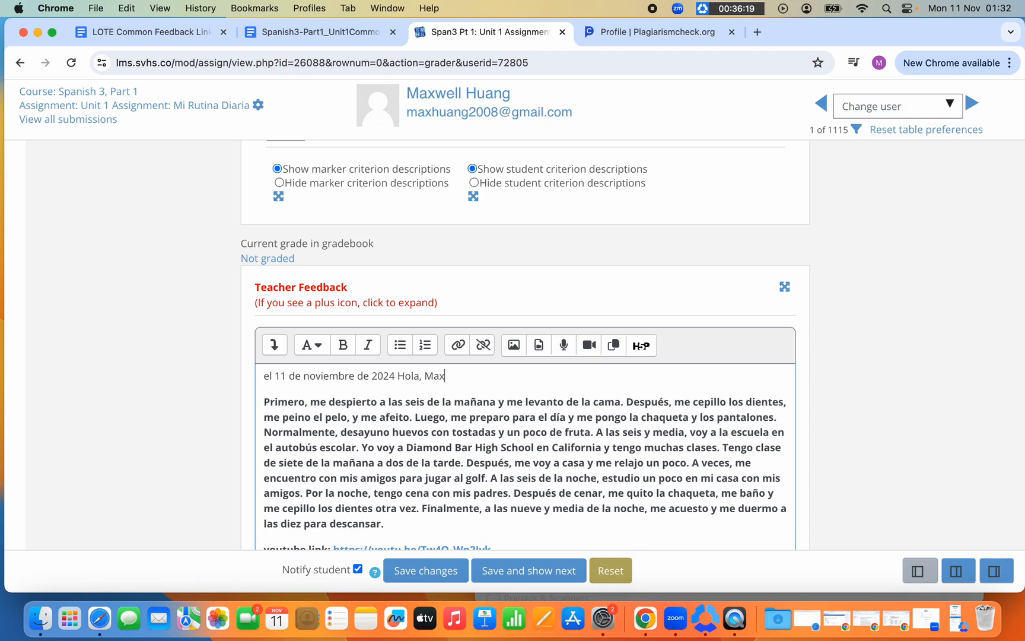
pyautogui.write('well.')
# - In the common feedback document's General Feedback section, delete the extra period after "showcasing your daily routine"
pyautogui.click(339, 43)
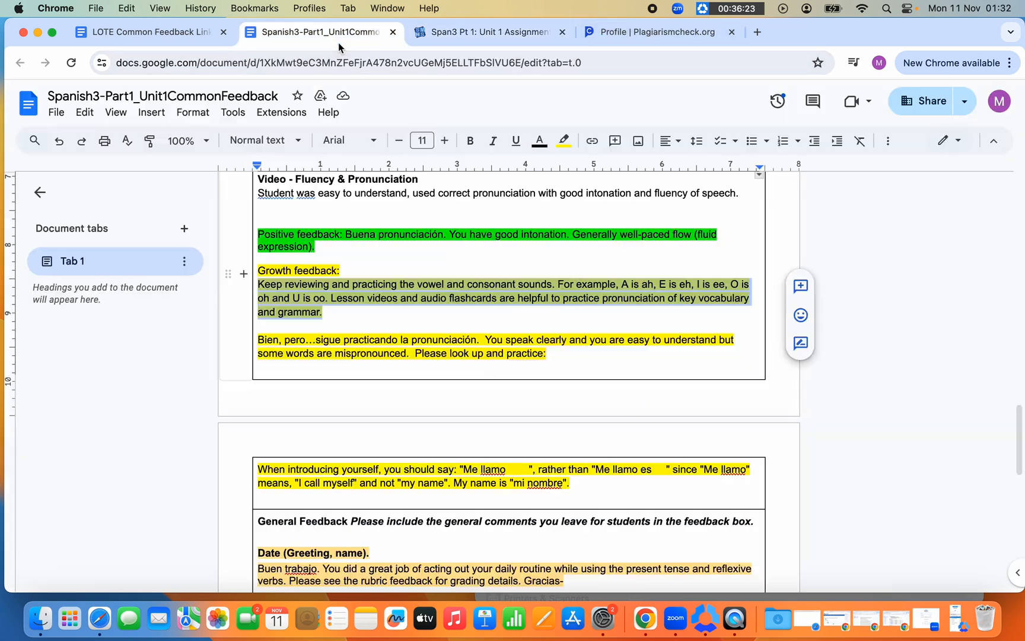
pyautogui.scroll(-5, 397, 406)
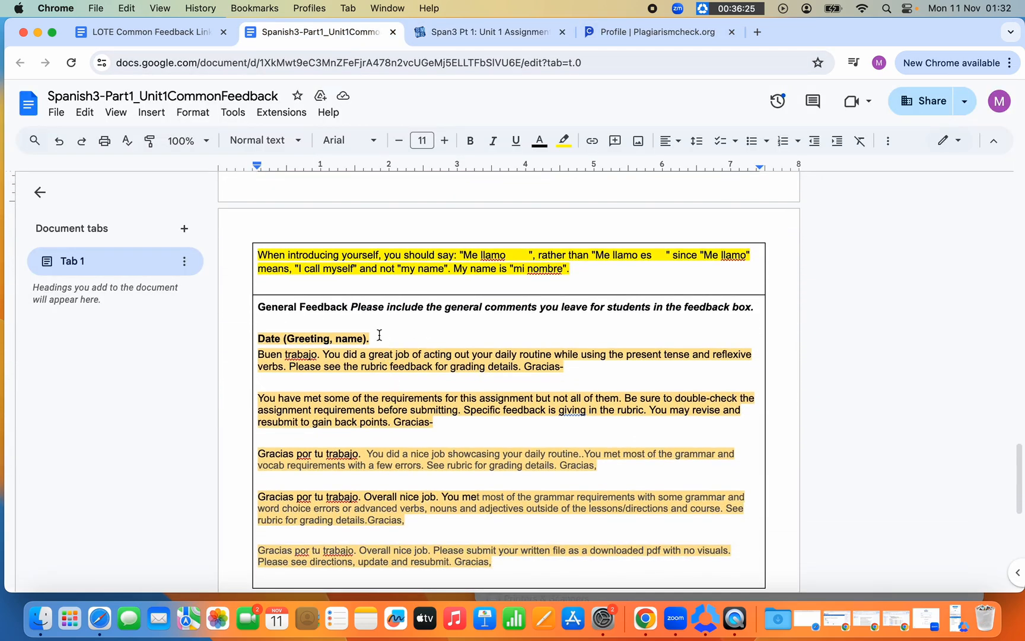
pyautogui.scroll(-2, 406, 331)
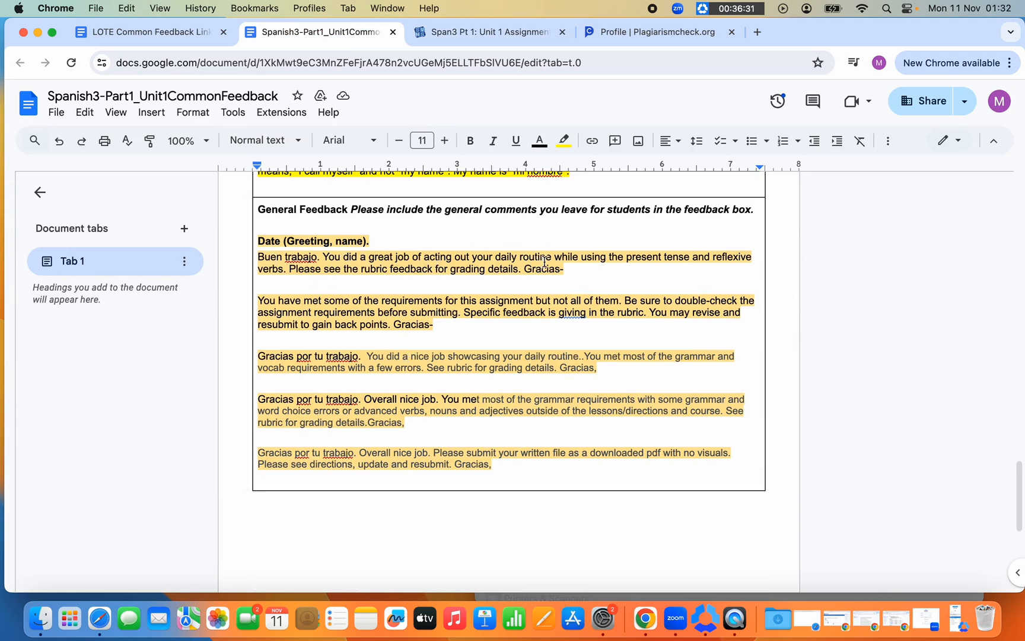
pyautogui.scroll(-1, 594, 291)
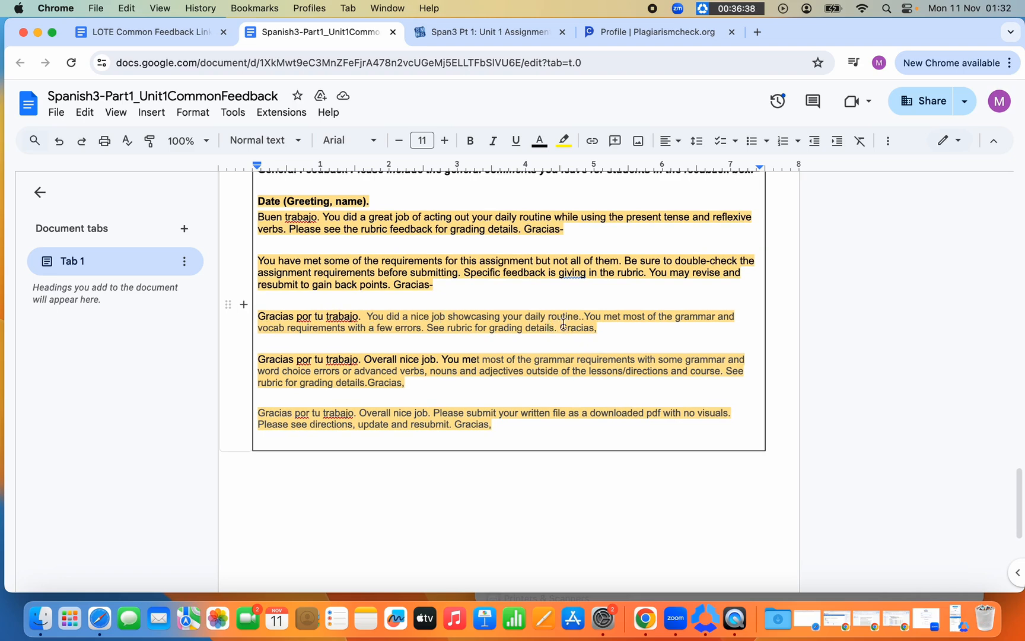
pyautogui.click(581, 316)
pyautogui.press('BackSpace')
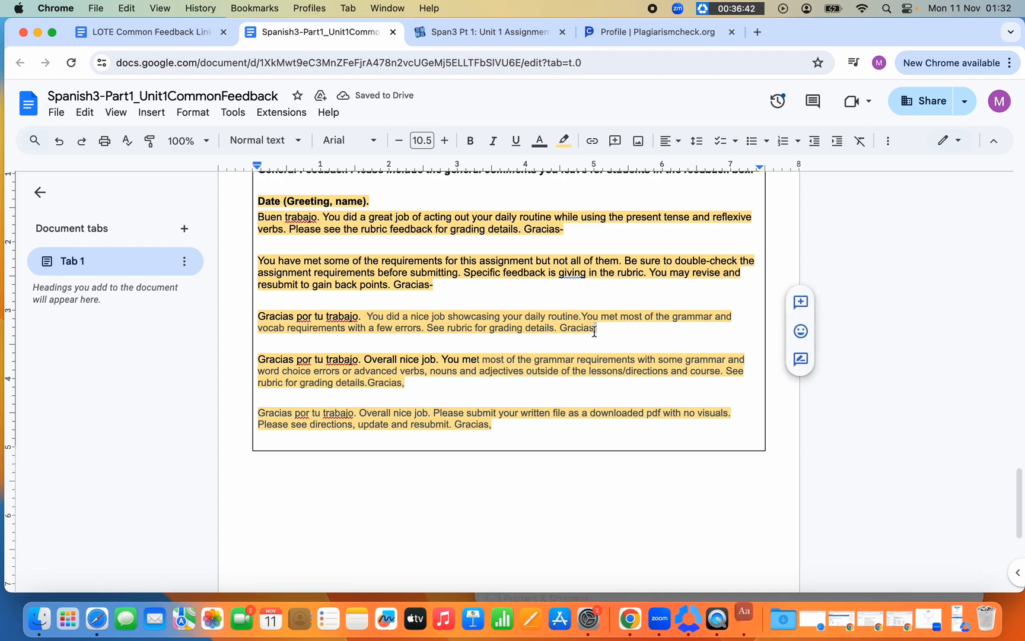
pyautogui.click(18, 36)
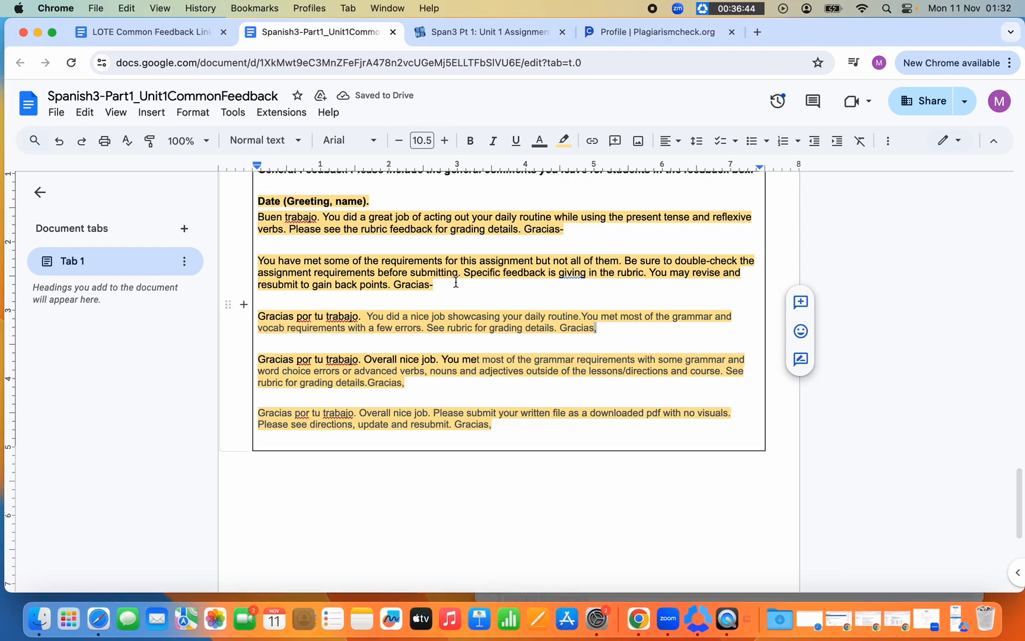
# - Copy the "You did a nice job showcasing your daily routine" paragraph and add a text replacement in System Settings expanding fb31 into it
pyautogui.moveTo(258, 316); pyautogui.dragTo(607, 332)
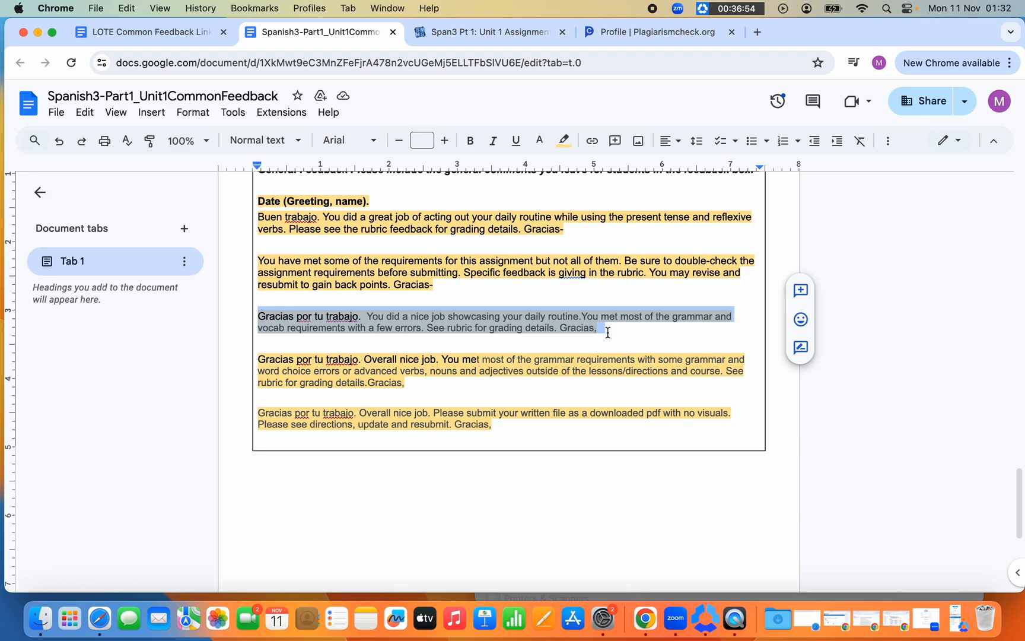
pyautogui.click(610, 619)
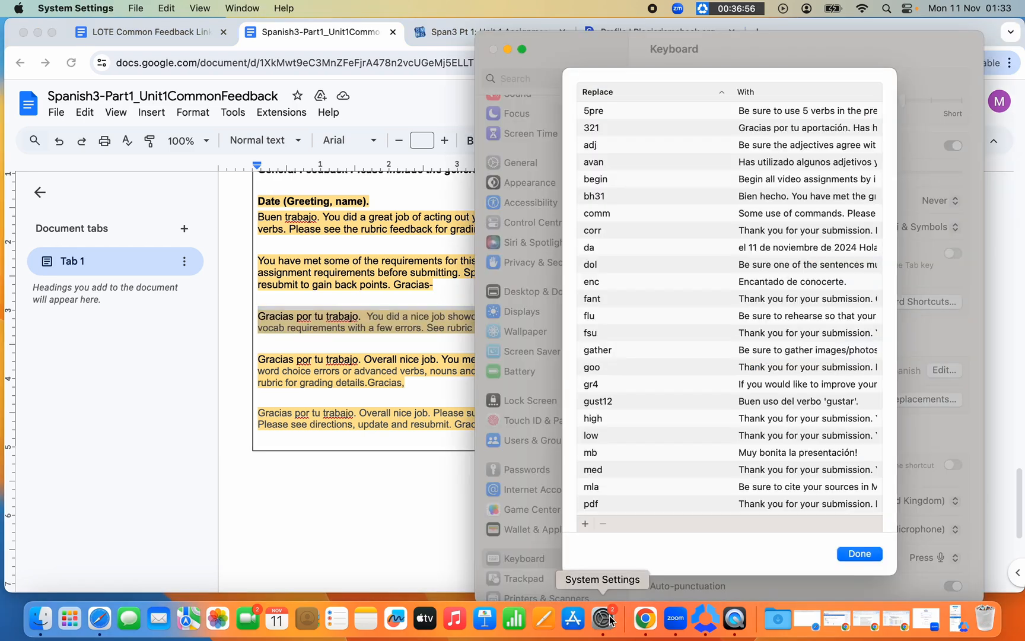
pyautogui.click(589, 524)
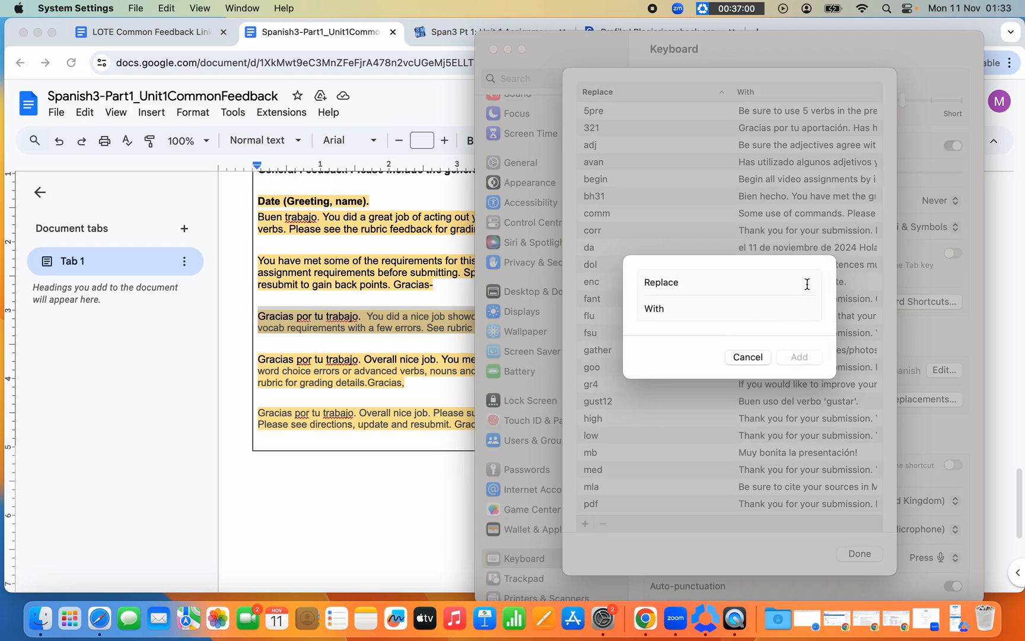
pyautogui.write('f')
pyautogui.write('b31')
pyautogui.press('super+v')
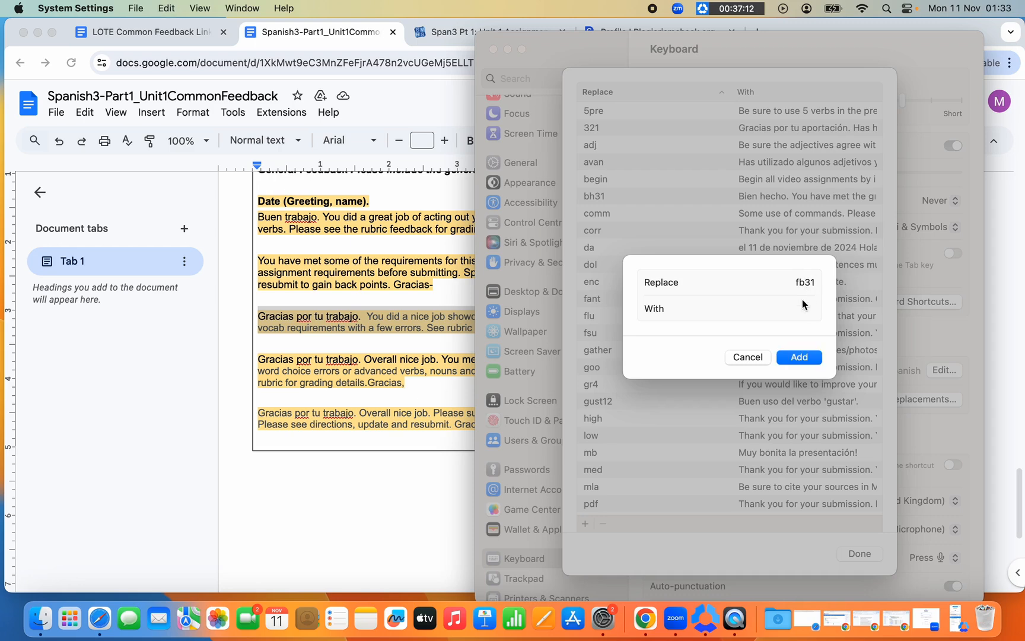
pyautogui.press('BackSpace')
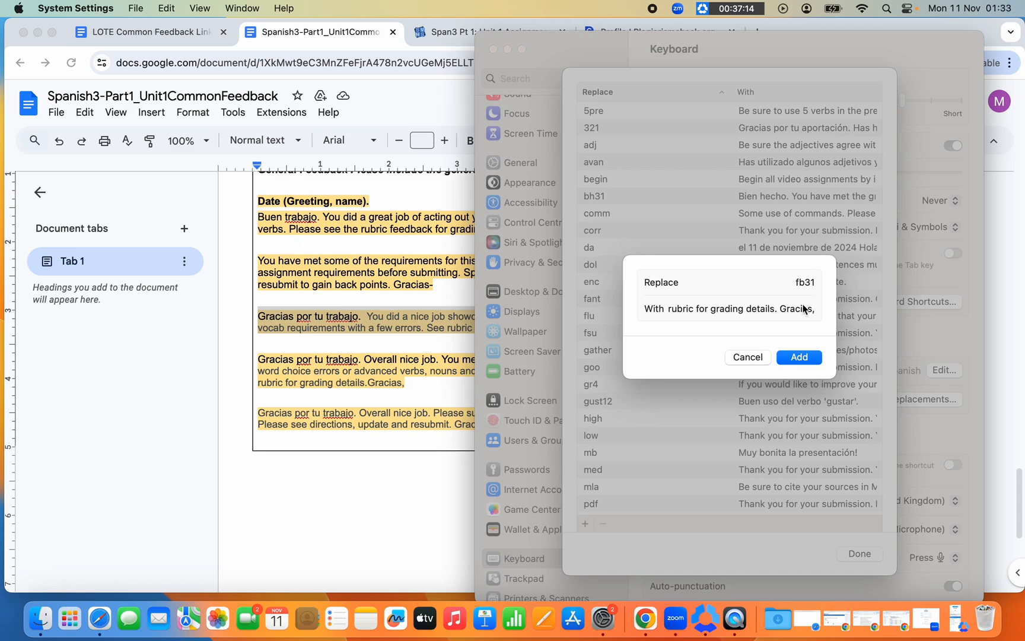
pyautogui.click(798, 356)
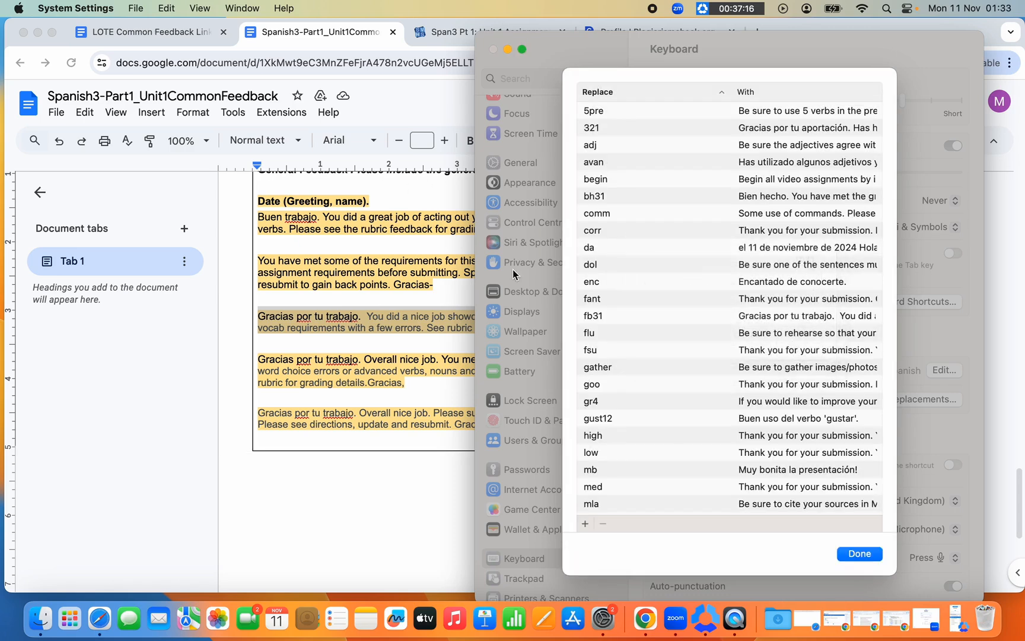
# - Return to Chrome's grading page, append the fb31 replacement text to the Teacher Feedback greeting, and sign it with the teacher's name after "Gracias,"
pyautogui.click(449, 40)
pyautogui.click(449, 40)
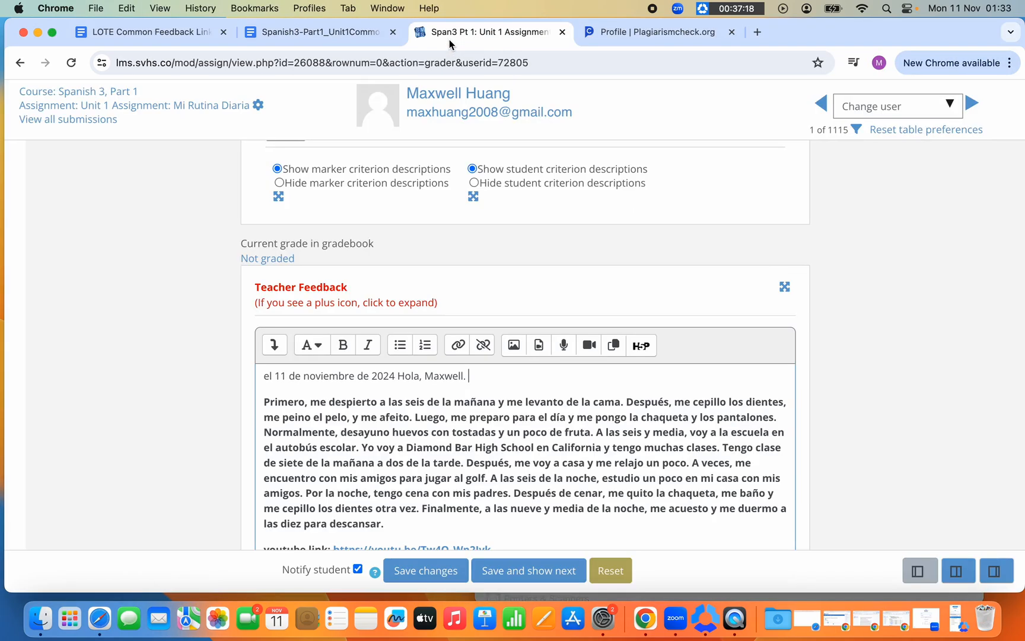
pyautogui.write('f')
pyautogui.write('b3')
pyautogui.write('n')
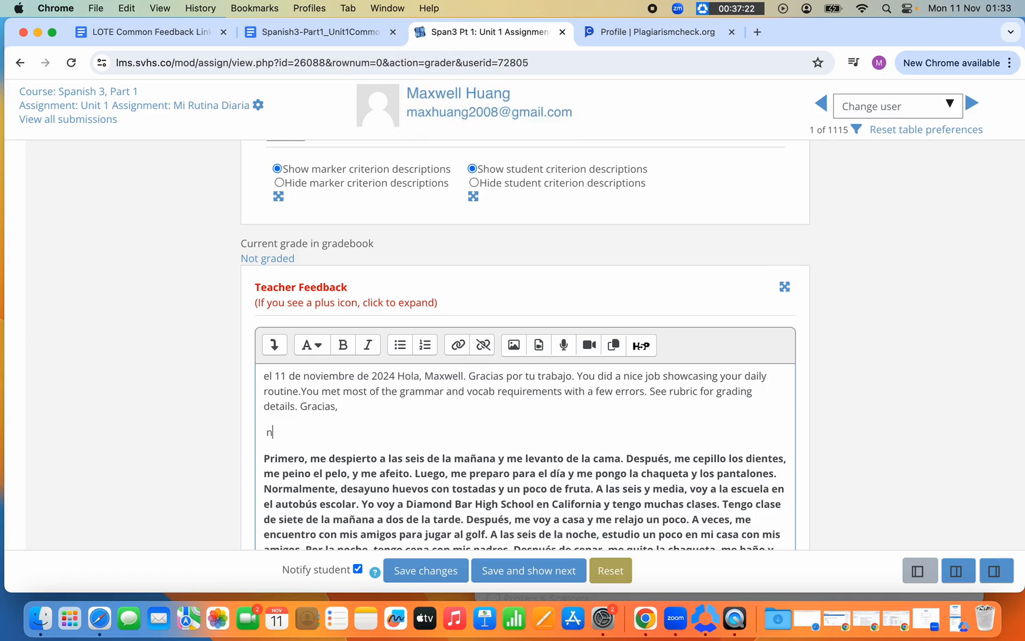
pyautogui.press('BackSpace')
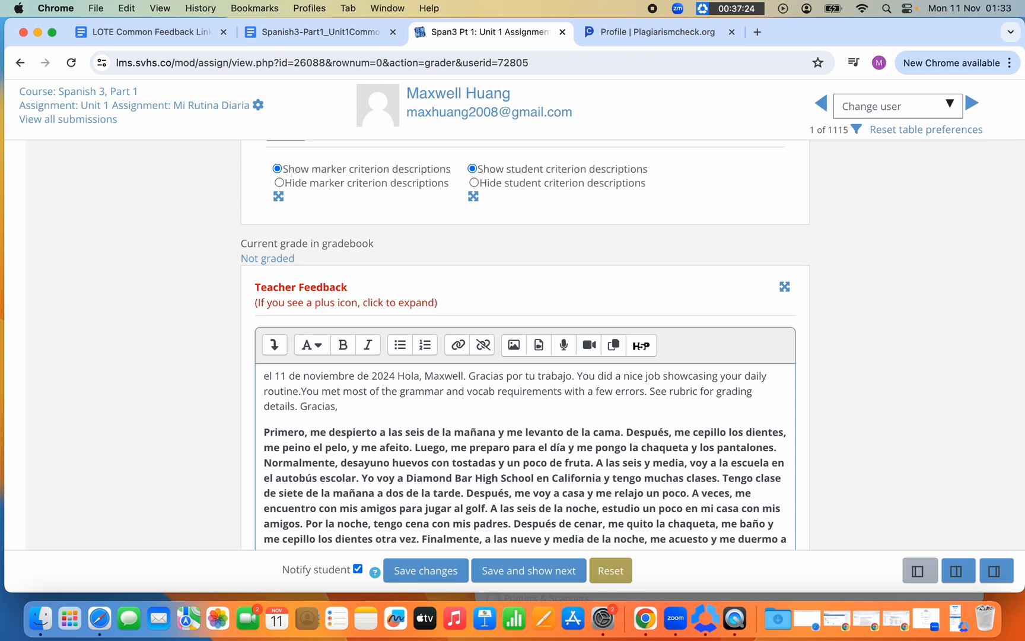
pyautogui.write('Profe Mateo')
# - Copy the plagiarism similarity report's URL and link the date "el 11 de noviembre de 2024" in the Teacher Feedback to it
pyautogui.click(629, 27)
pyautogui.click(550, 64)
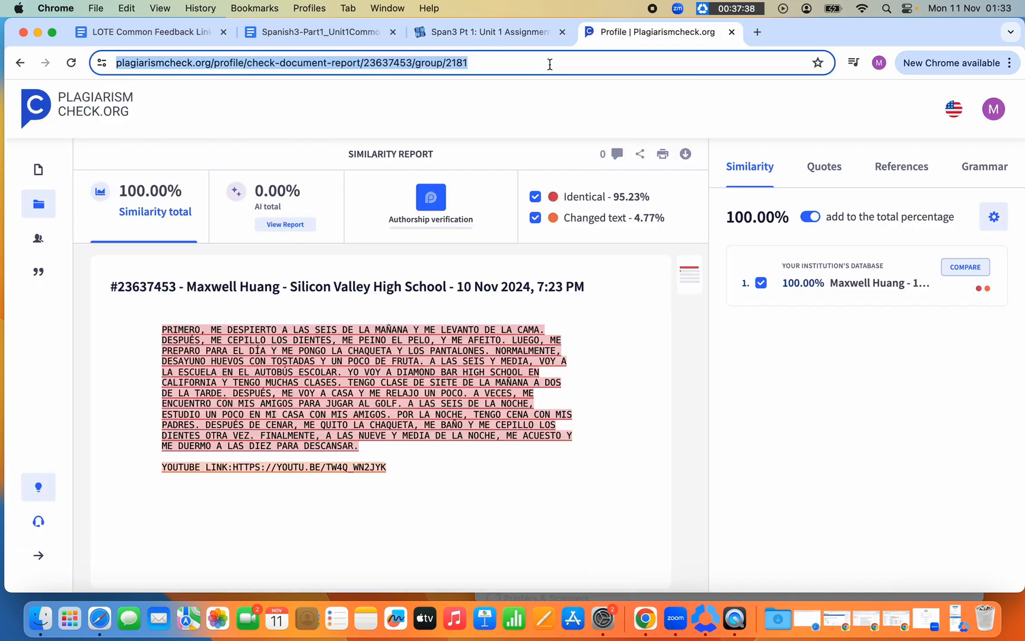
pyautogui.click(525, 32)
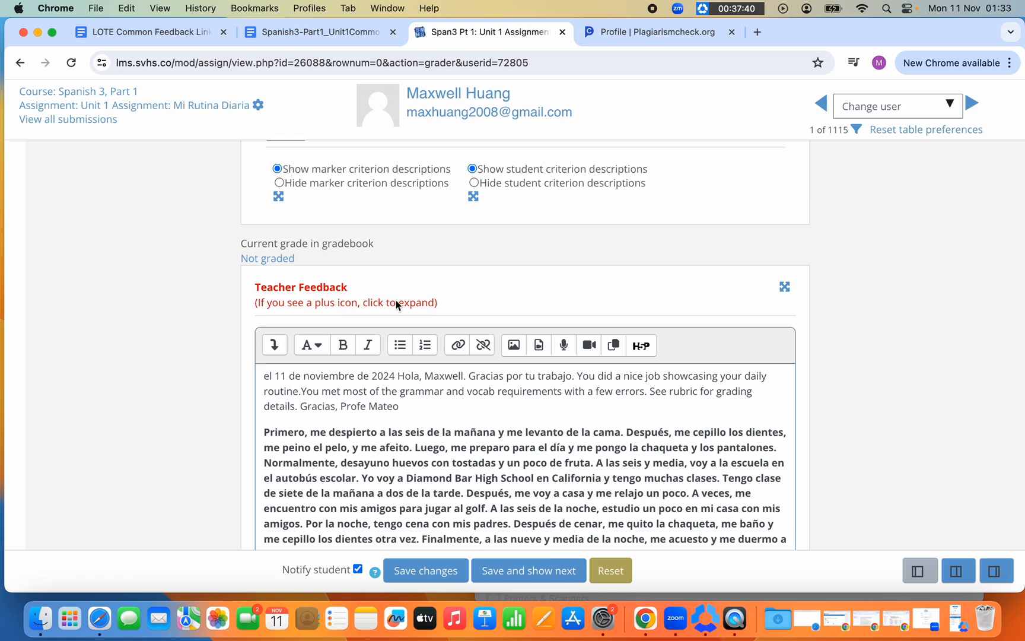
pyautogui.moveTo(392, 375); pyautogui.dragTo(265, 375)
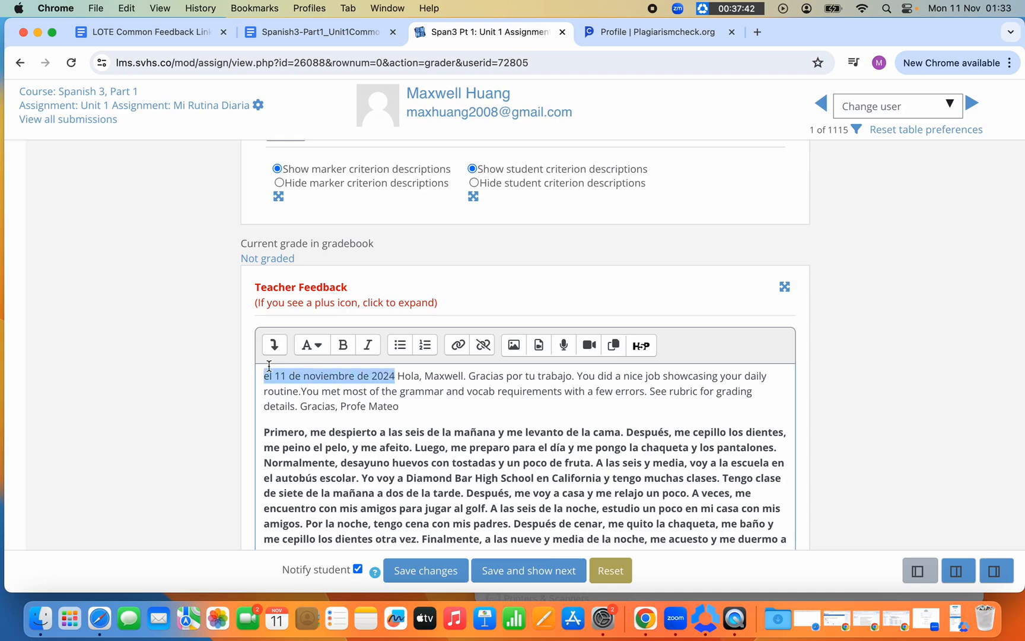
pyautogui.click(458, 344)
pyautogui.press('super+v')
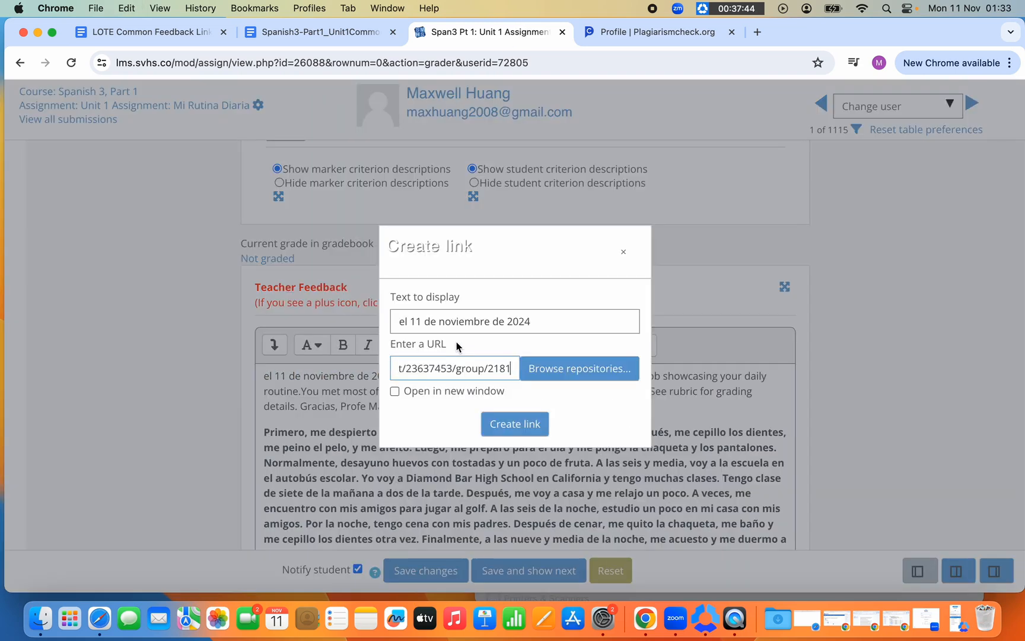
pyautogui.press('Return')
# - Review the remarks and scores of all four grading criteria from Grammar through Video - Fluency & Pronunciation
pyautogui.scroll(15, 526, 400)
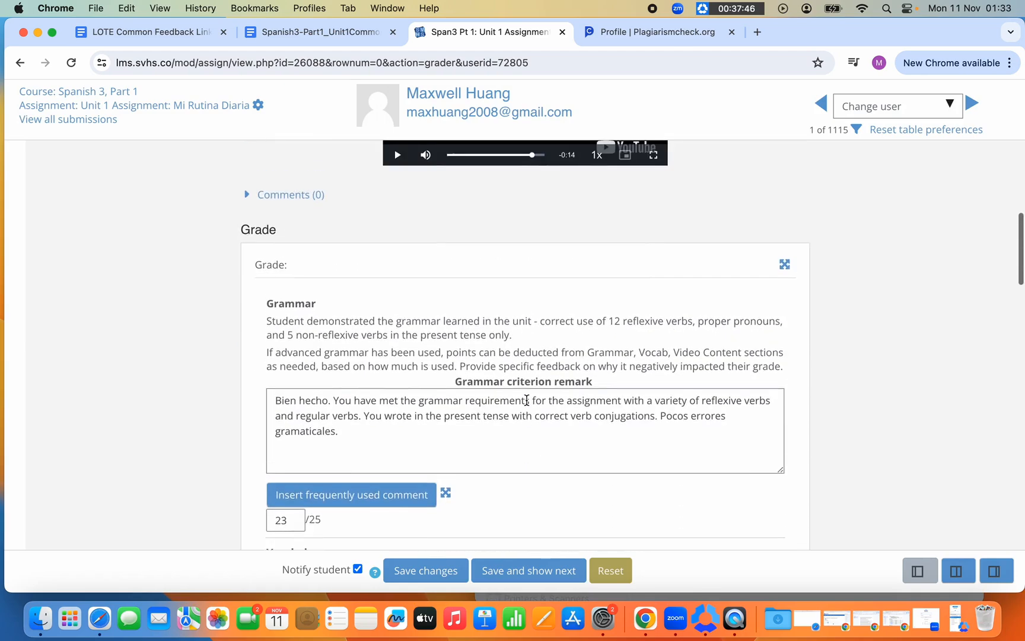
pyautogui.scroll(-4, 481, 379)
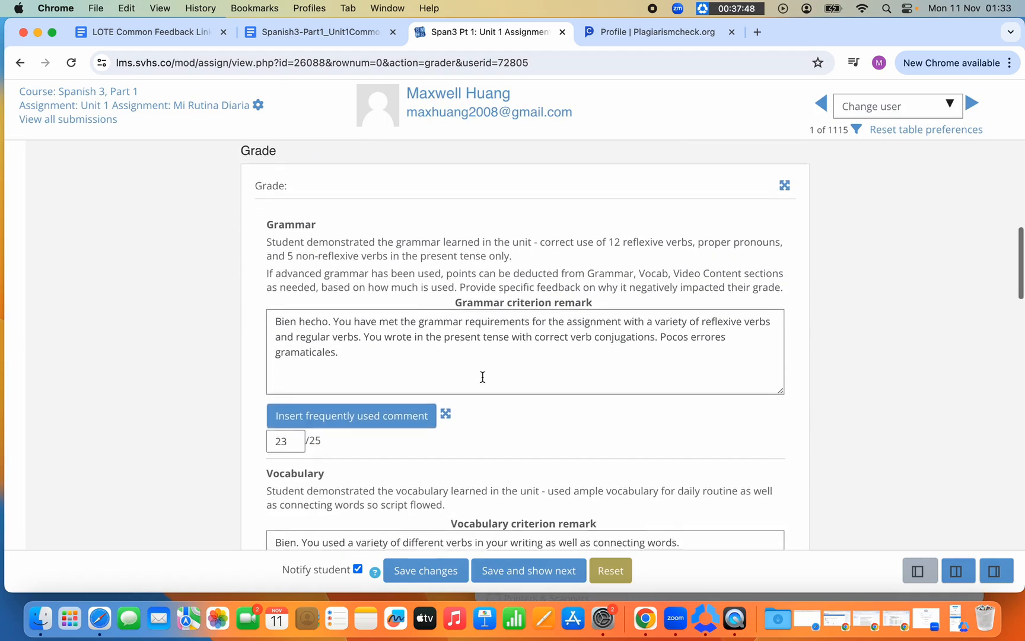
pyautogui.scroll(-3, 482, 377)
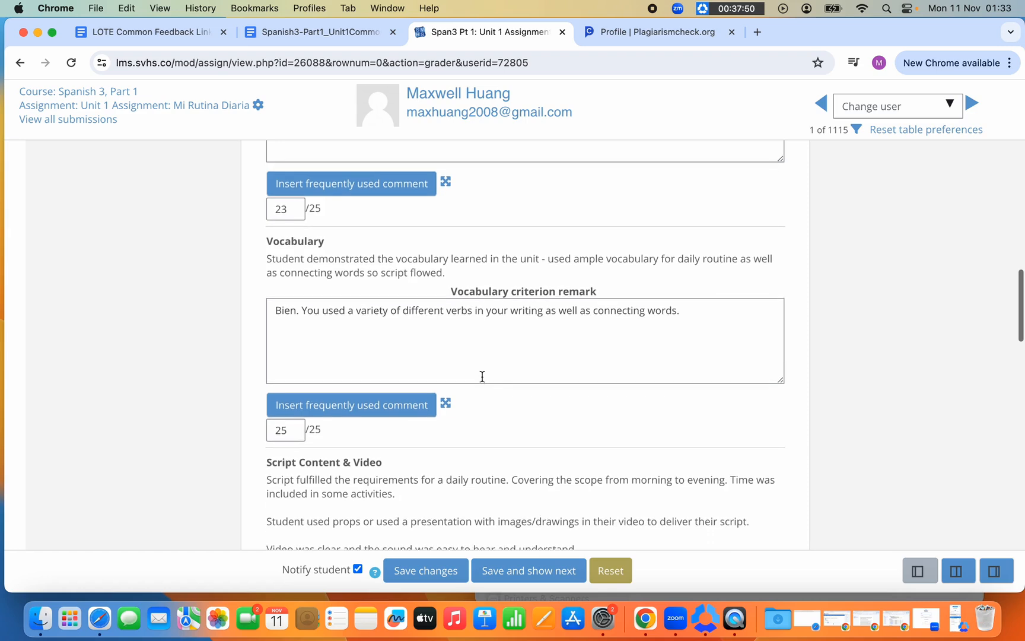
pyautogui.scroll(-4, 476, 366)
pyautogui.scroll(-7, 476, 367)
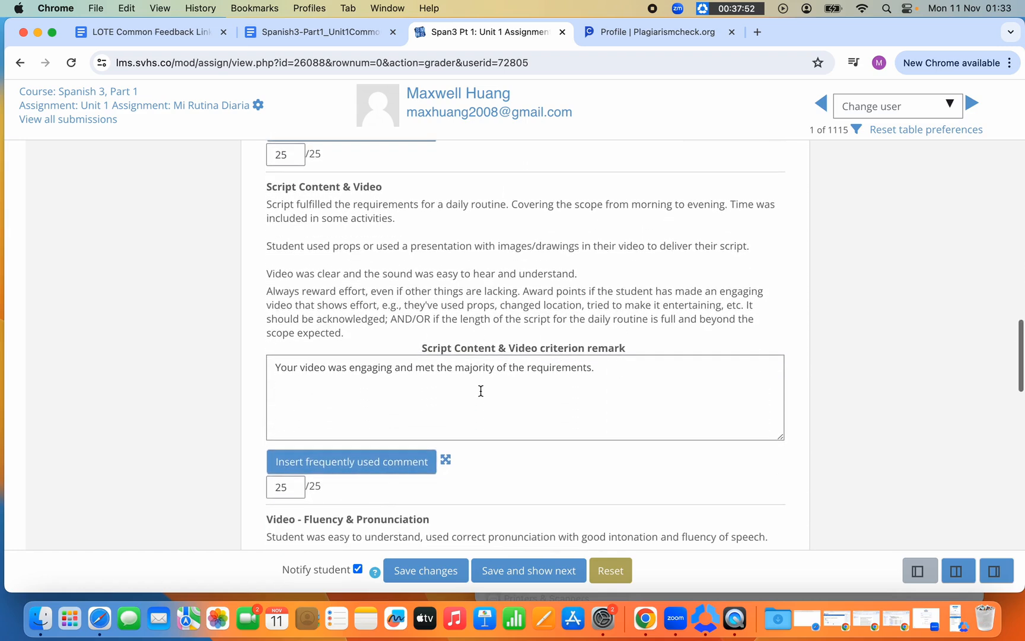
pyautogui.scroll(-4, 481, 391)
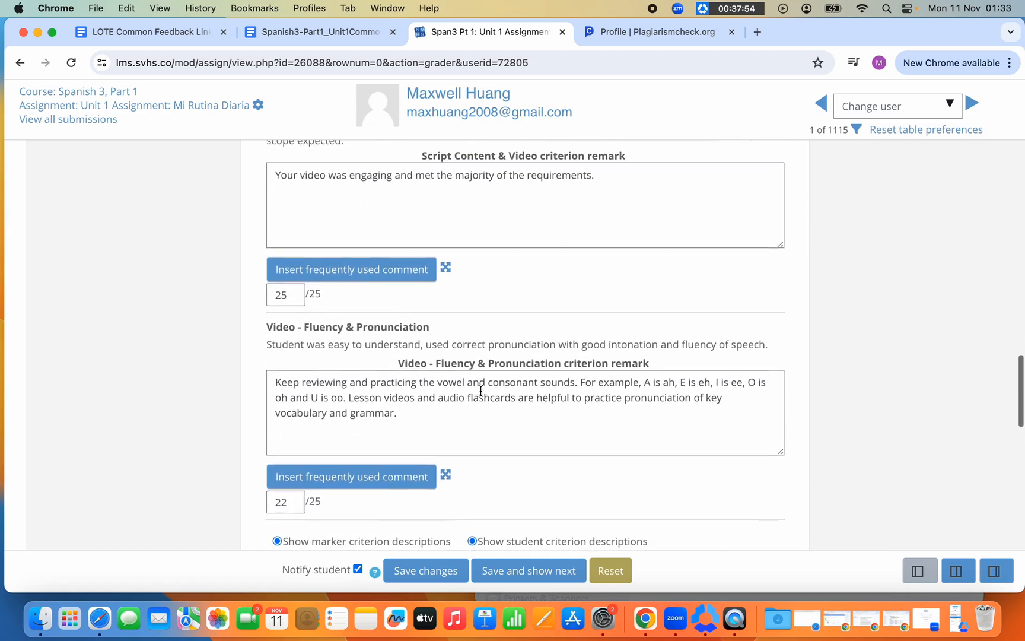
pyautogui.scroll(-8, 480, 391)
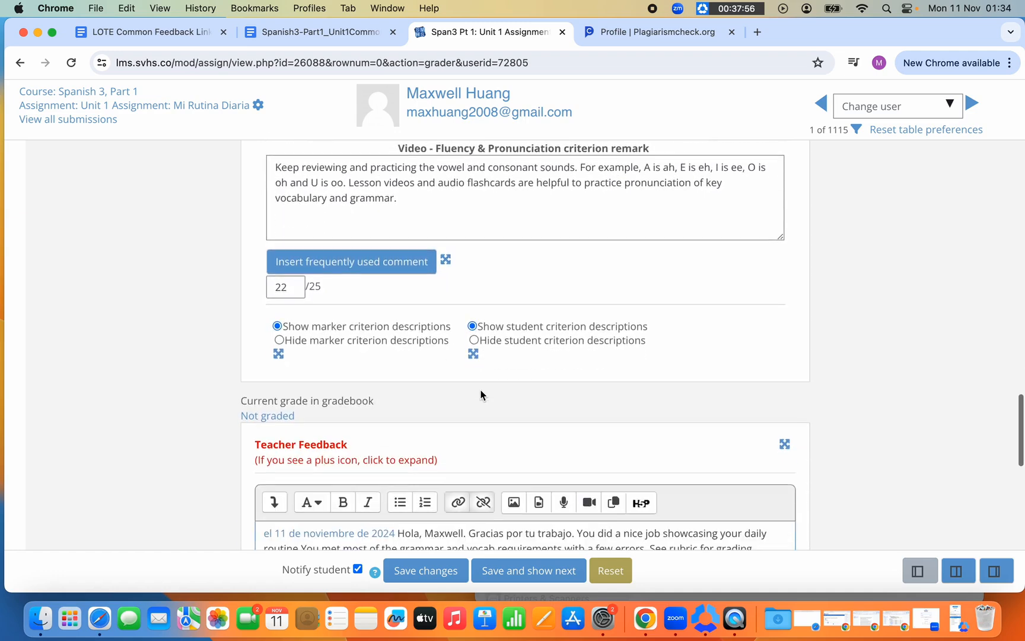